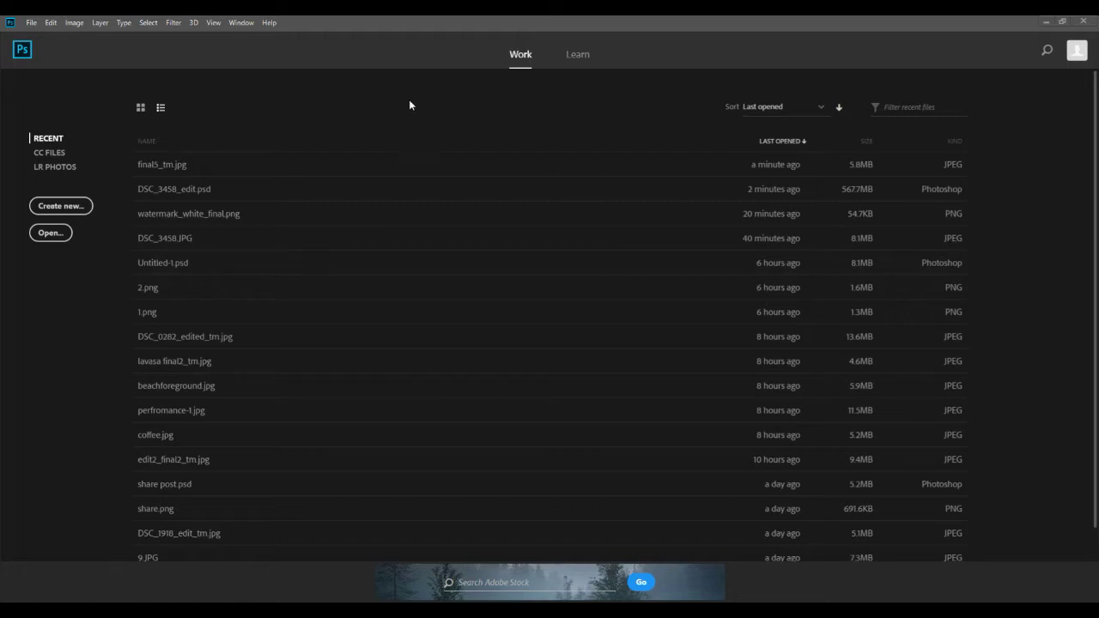
# Step: Open the final5_tm image from the Video 6 - Using the Clone Stamp Tool folder
pyautogui.click(30, 24)
pyautogui.click(38, 46)
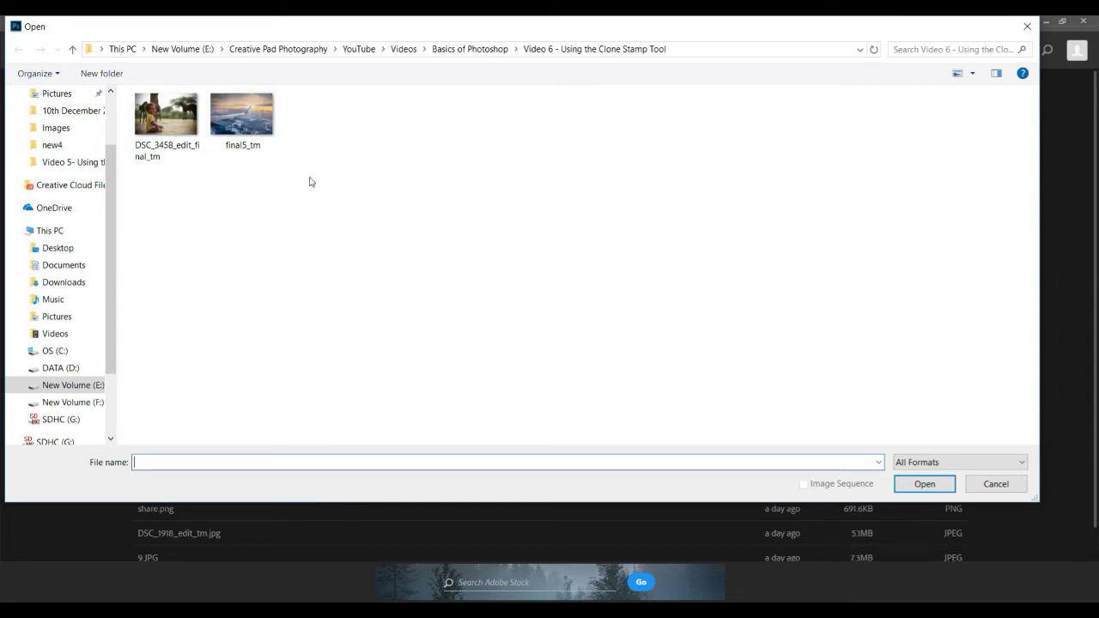
pyautogui.doubleClick(241, 115)
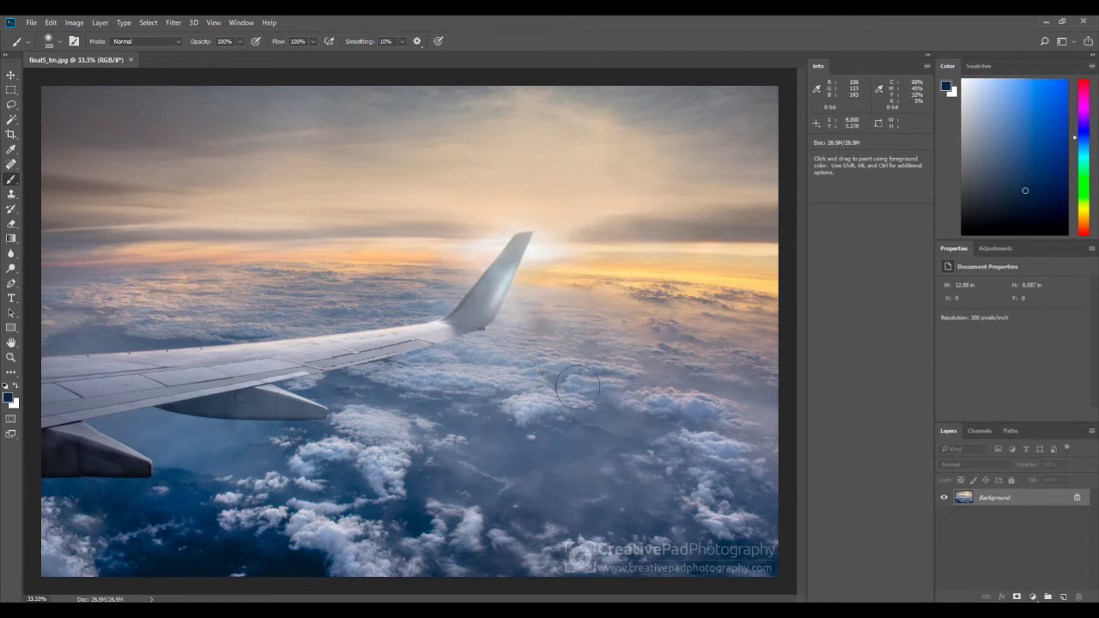
# Step: Convert the locked background of the airplane photo into a regular layer and duplicate it
pyautogui.doubleClick(1077, 499)
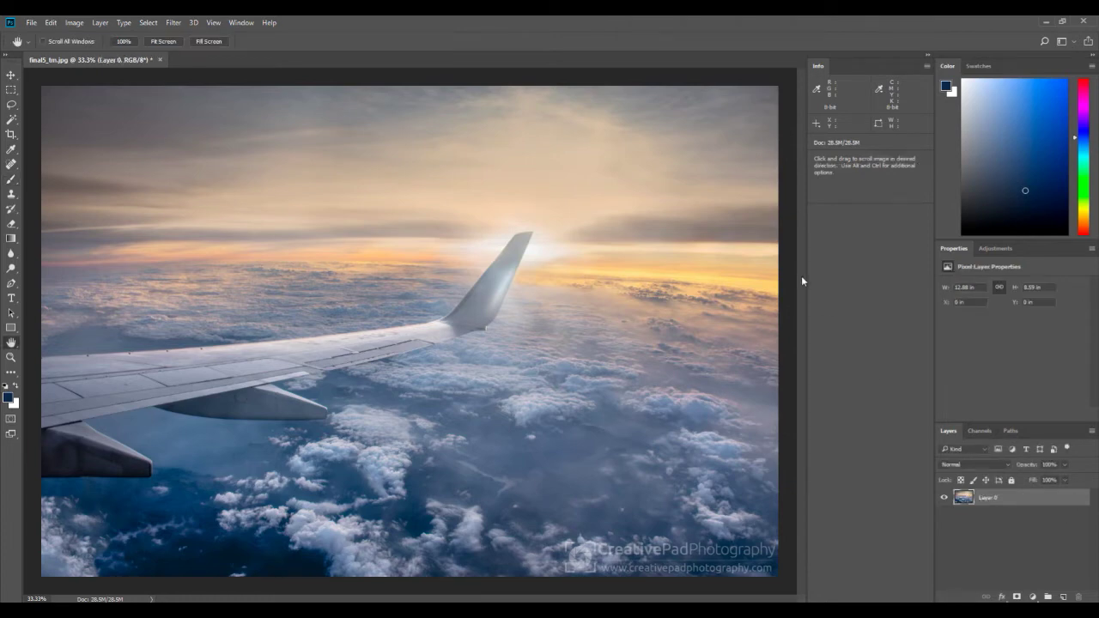
pyautogui.click(988, 155)
pyautogui.rightClick(1003, 499)
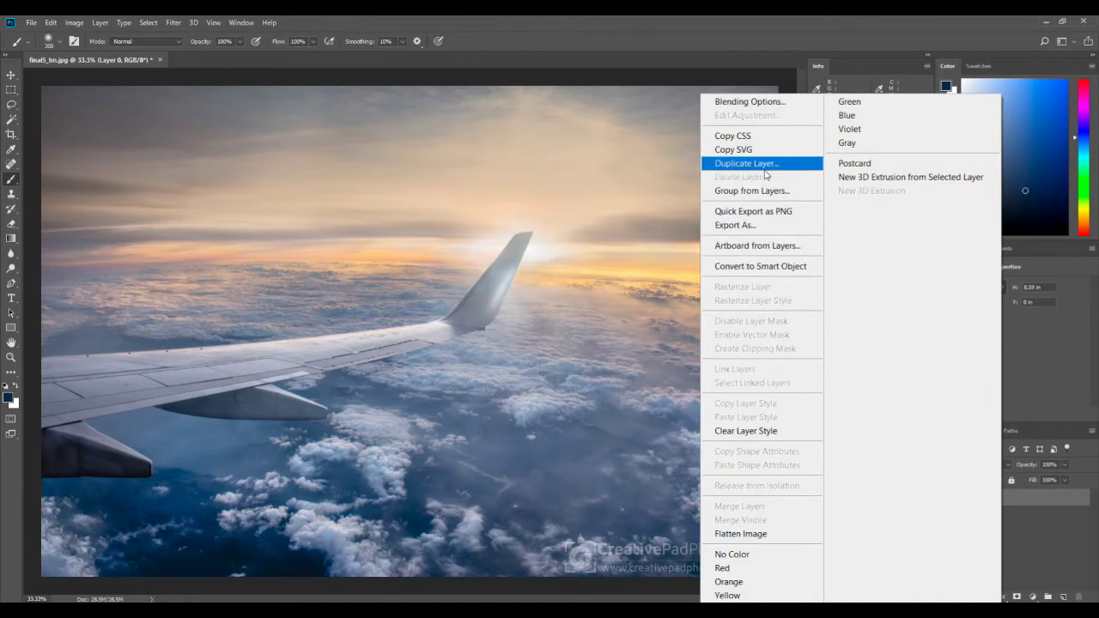
pyautogui.click(760, 163)
pyautogui.click(648, 200)
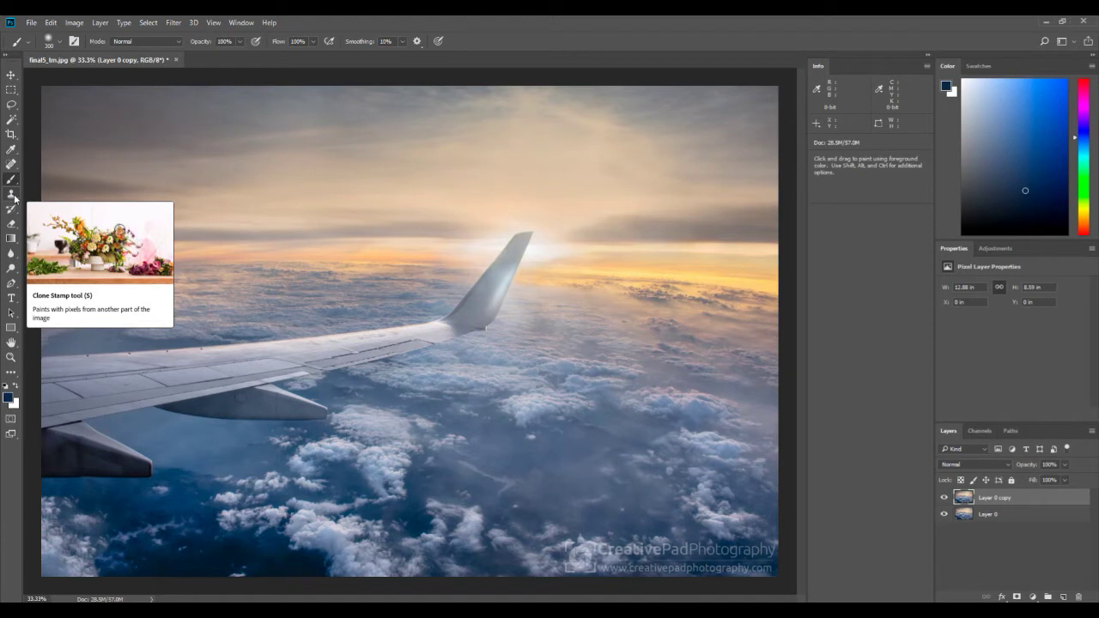
# Step: Activate the Clone Stamp tool and set its brush size to 175
pyautogui.click(11, 195)
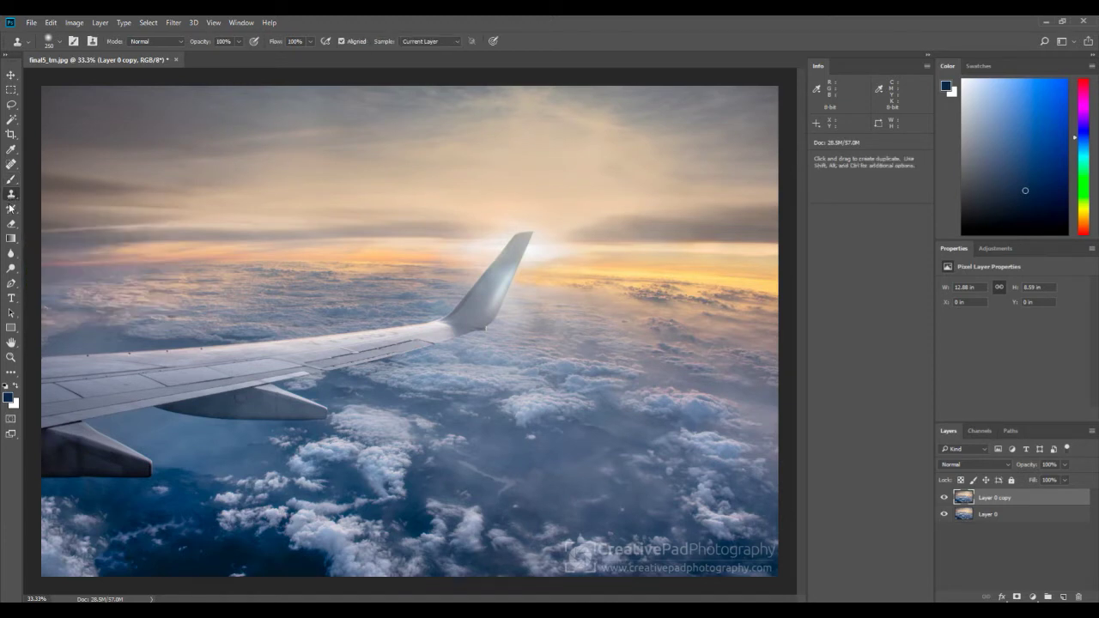
pyautogui.rightClick(13, 200)
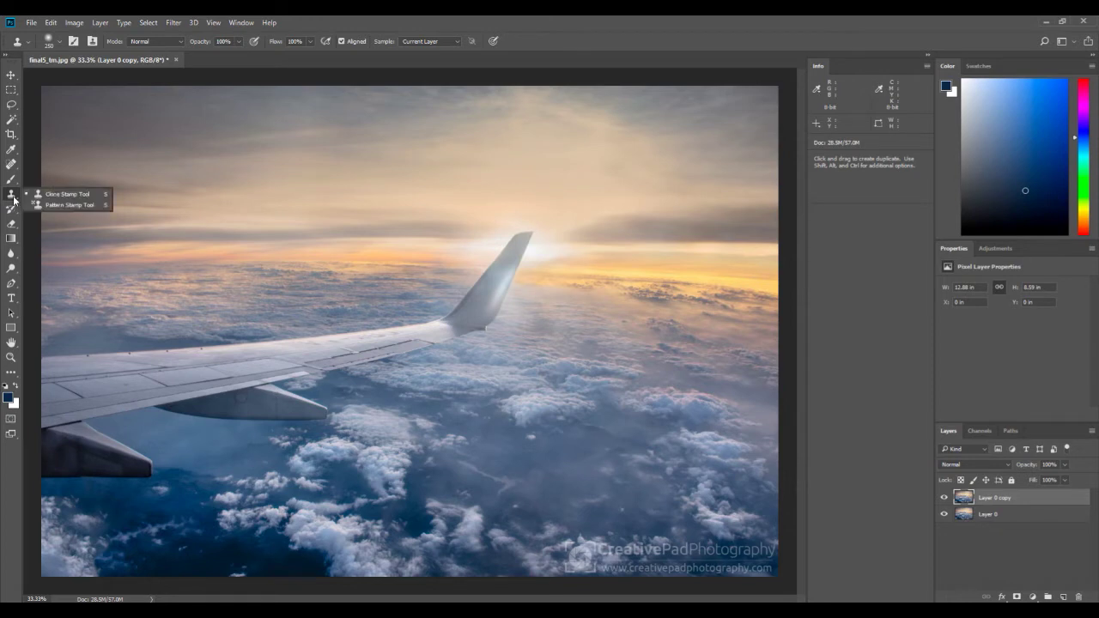
pyautogui.click(61, 195)
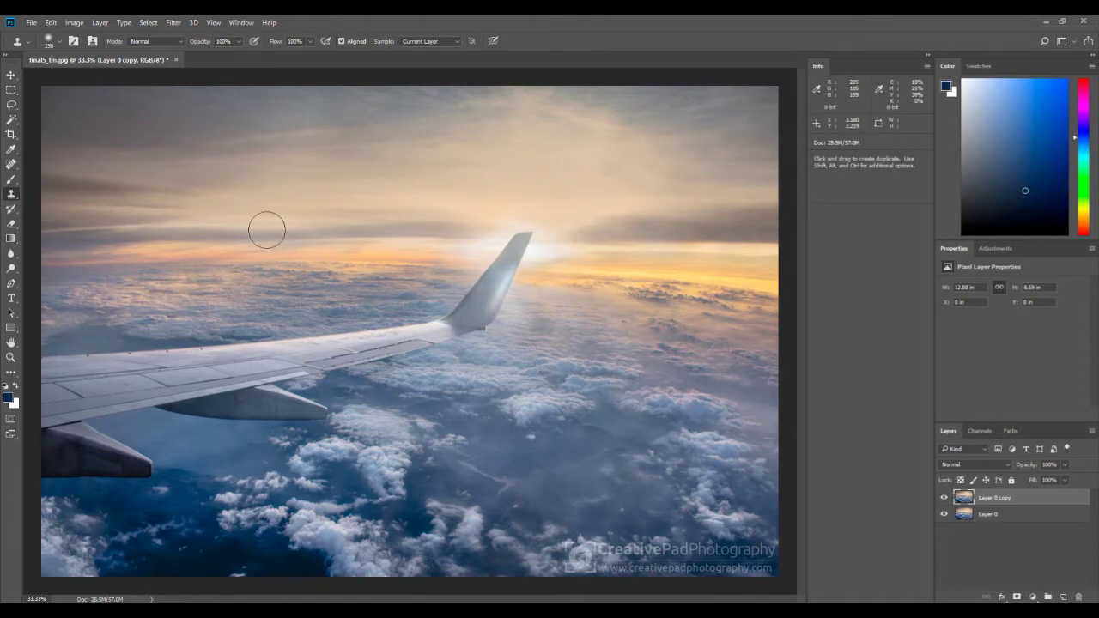
pyautogui.press('[')
pyautogui.press('[')
pyautogui.press('[')
pyautogui.press(']')
pyautogui.press(']')
pyautogui.press(']')
pyautogui.press(']')
pyautogui.press(']')
pyautogui.press(']')
pyautogui.press(']')
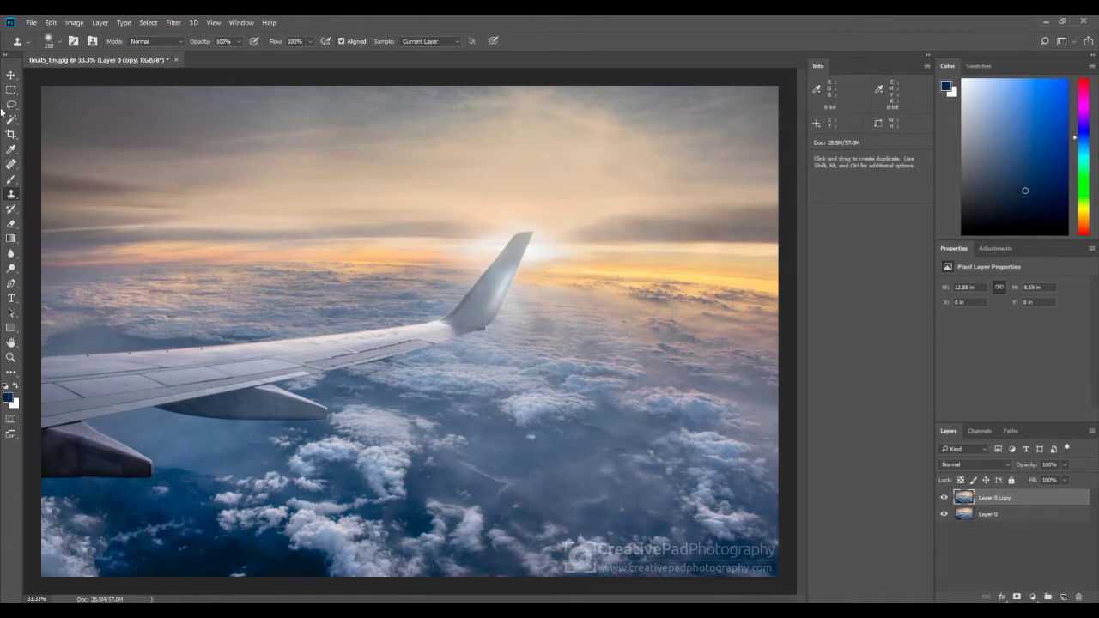
pyautogui.press('[')
pyautogui.press('[')
pyautogui.press('[')
pyautogui.press('[')
pyautogui.press('j')
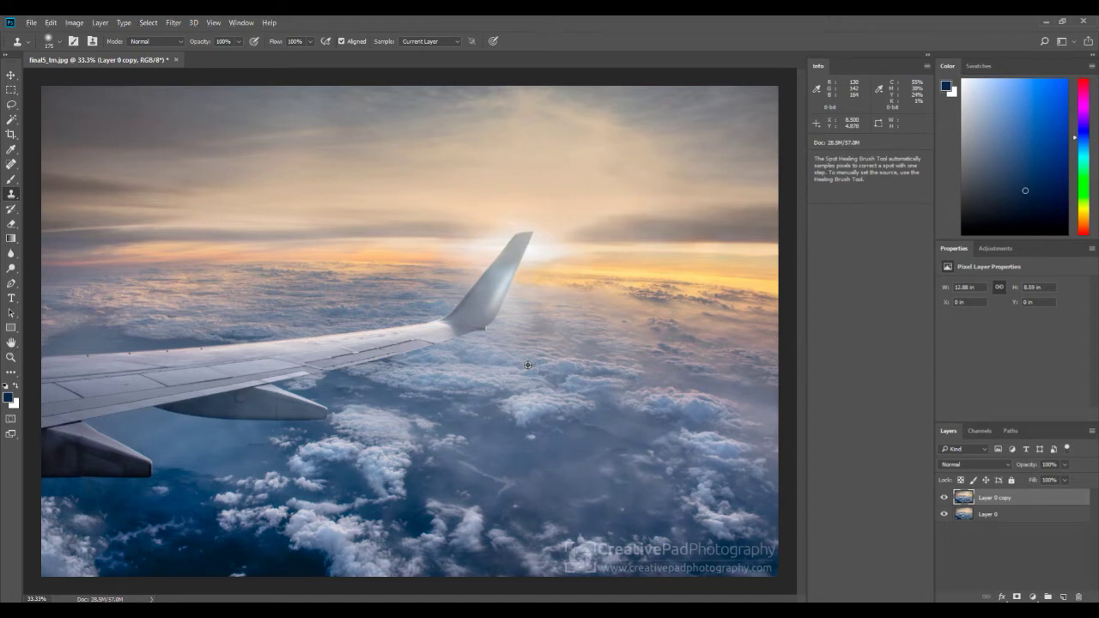
# Step: Sample the clouds below the wing tip and clone them onto the dark gap in the lower middle of the photo
pyautogui.keyDown('alt'); pyautogui.click(528, 365); pyautogui.keyUp('alt')
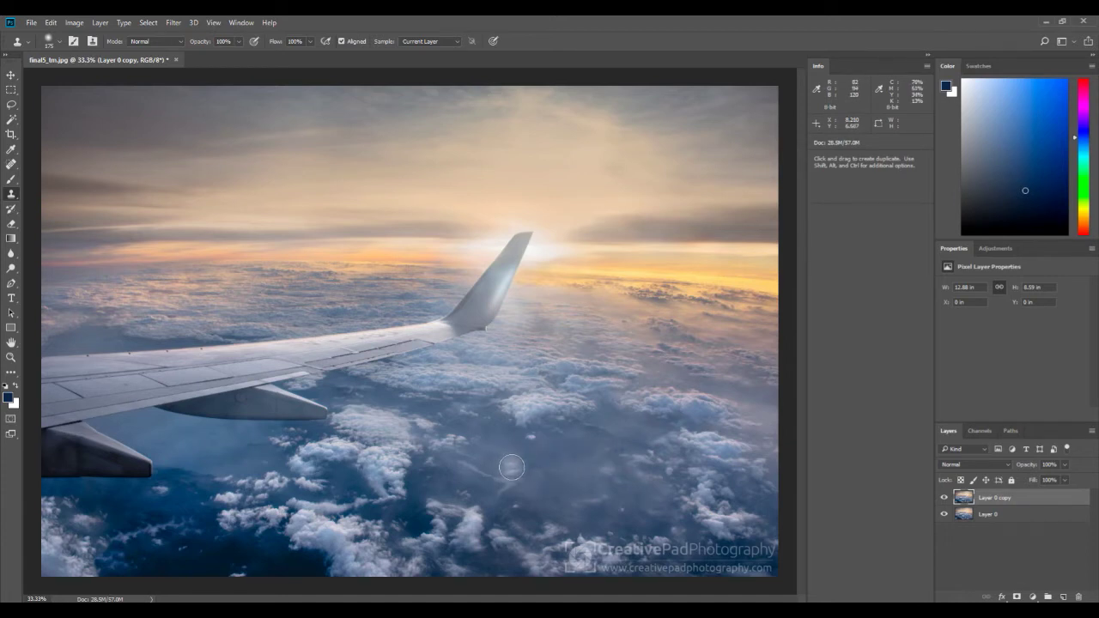
pyautogui.moveTo(507, 466)
pyautogui.mouseDown()
pyautogui.moveTo(565, 474)
pyautogui.moveTo(576, 487)
pyautogui.mouseUp()
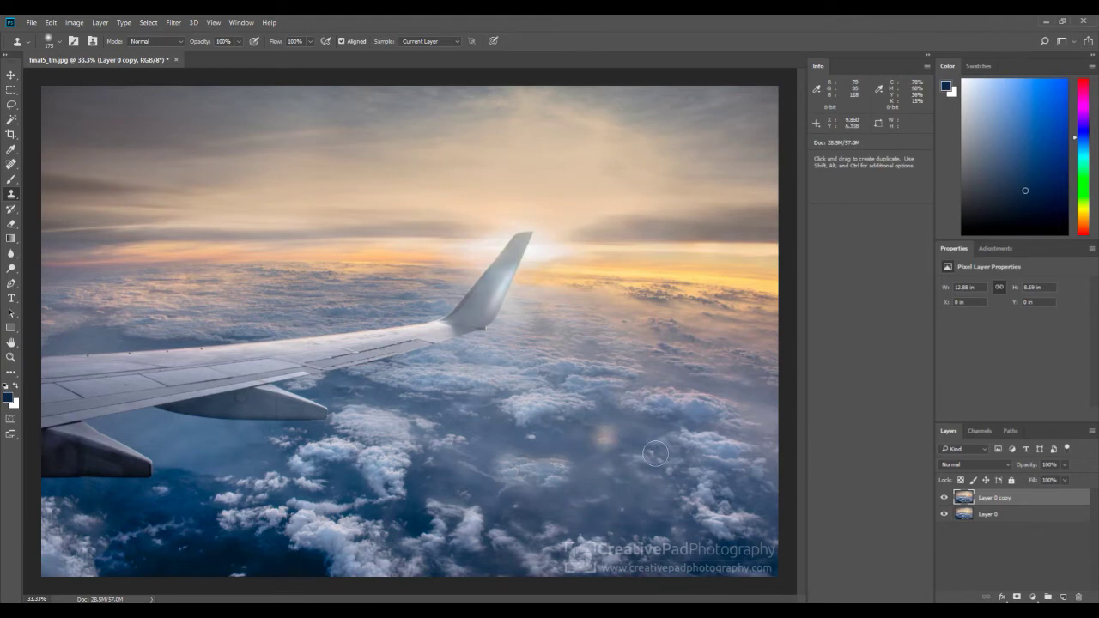
pyautogui.click(612, 440)
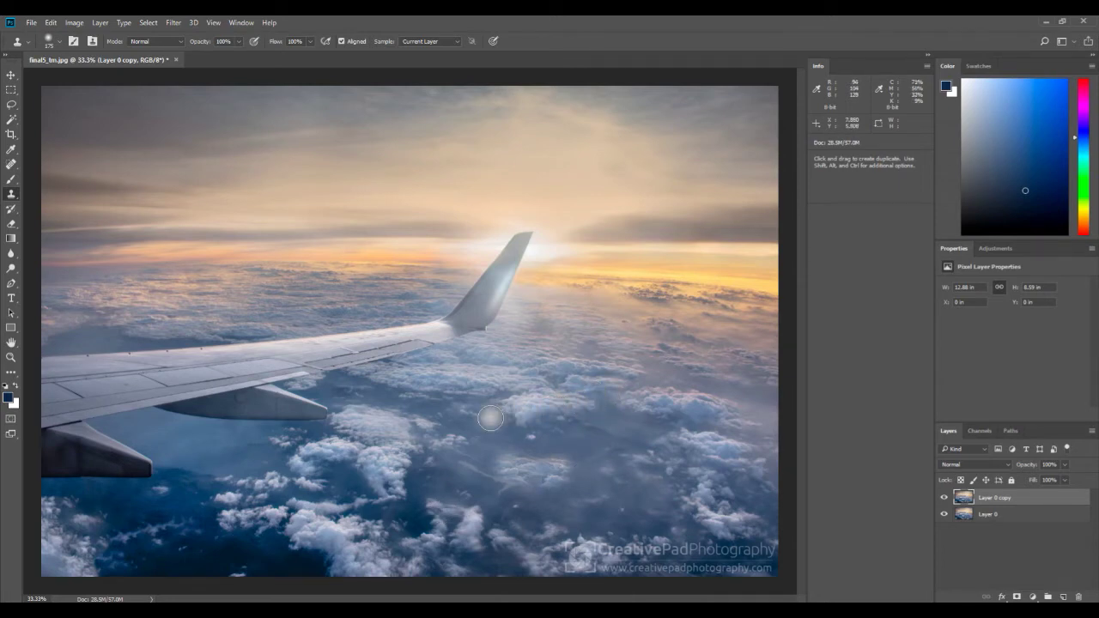
# Step: Sample other cloud banks and clone them into the lower-right gaps, undoing the stroke beside the lower-left clouds
pyautogui.keyDown('alt'); pyautogui.click(713, 448); pyautogui.keyUp('alt')
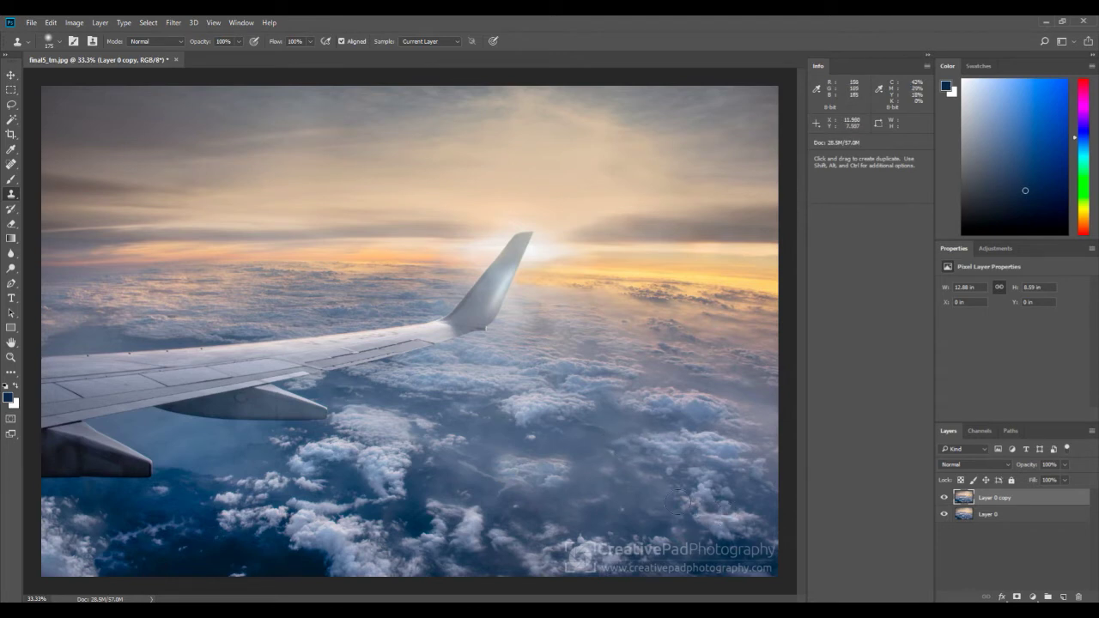
pyautogui.keyDown('alt'); pyautogui.click(323, 513); pyautogui.keyUp('alt')
pyautogui.moveTo(410, 478); pyautogui.dragTo(429, 495)
pyautogui.hotkey('ctrl', 'z')
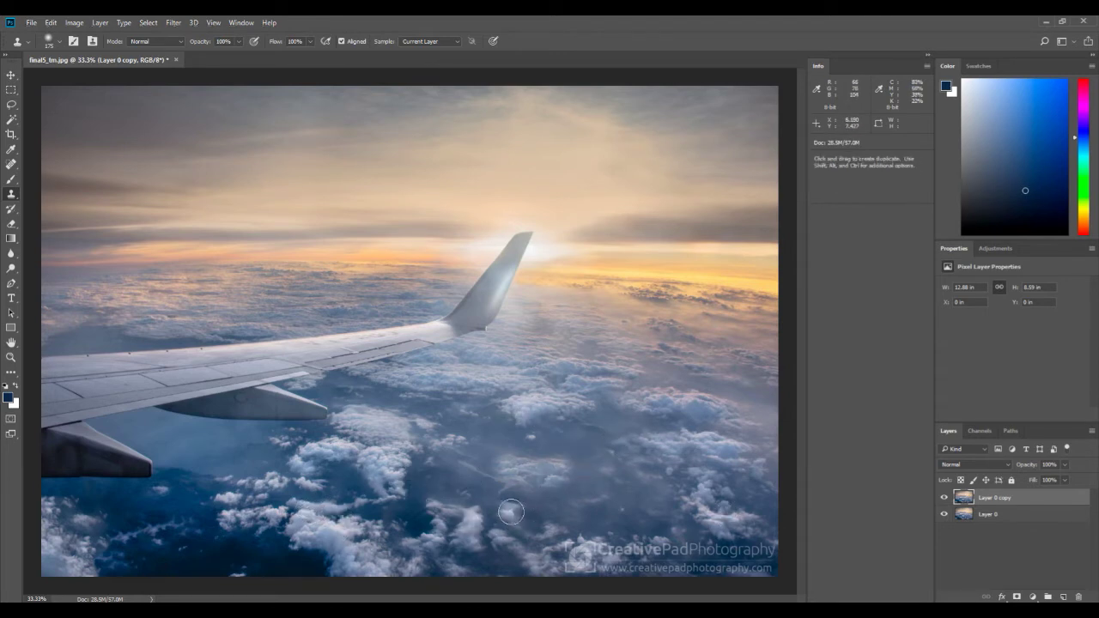
pyautogui.moveTo(521, 520)
pyautogui.mouseDown()
pyautogui.moveTo(587, 528)
pyautogui.moveTo(642, 502)
pyautogui.moveTo(695, 521)
pyautogui.mouseUp()
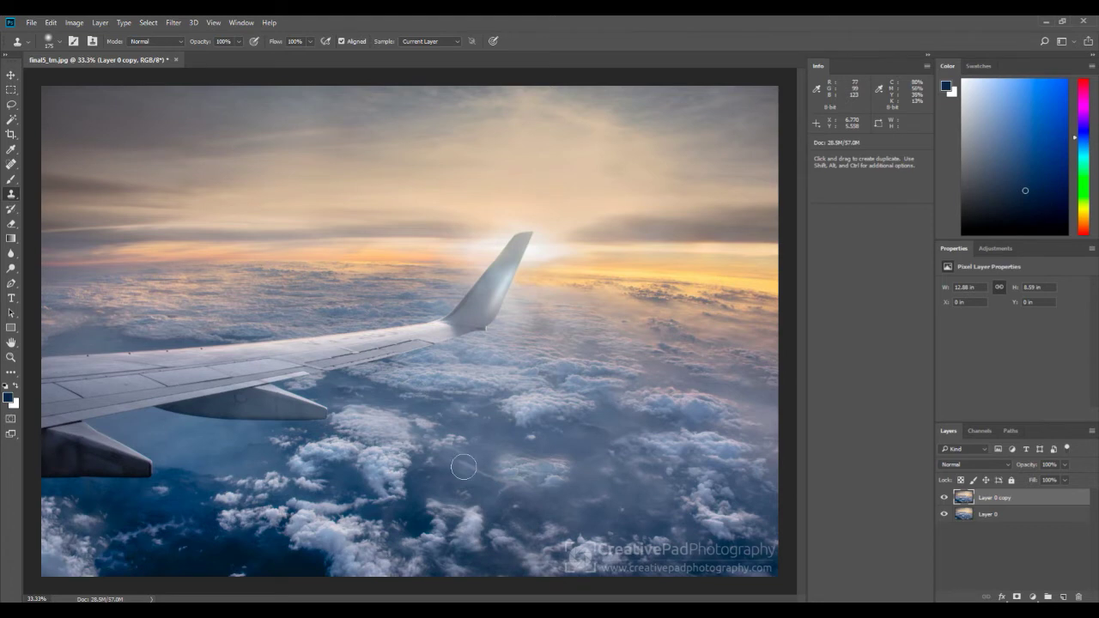
# Step: Clone more cloud patches into the lower middle, undo the hard-edged stroke, and resample the small cloud bank below the wing tip
pyautogui.moveTo(418, 479)
pyautogui.mouseDown()
pyautogui.moveTo(496, 502)
pyautogui.moveTo(505, 487)
pyautogui.moveTo(536, 497)
pyautogui.mouseUp()
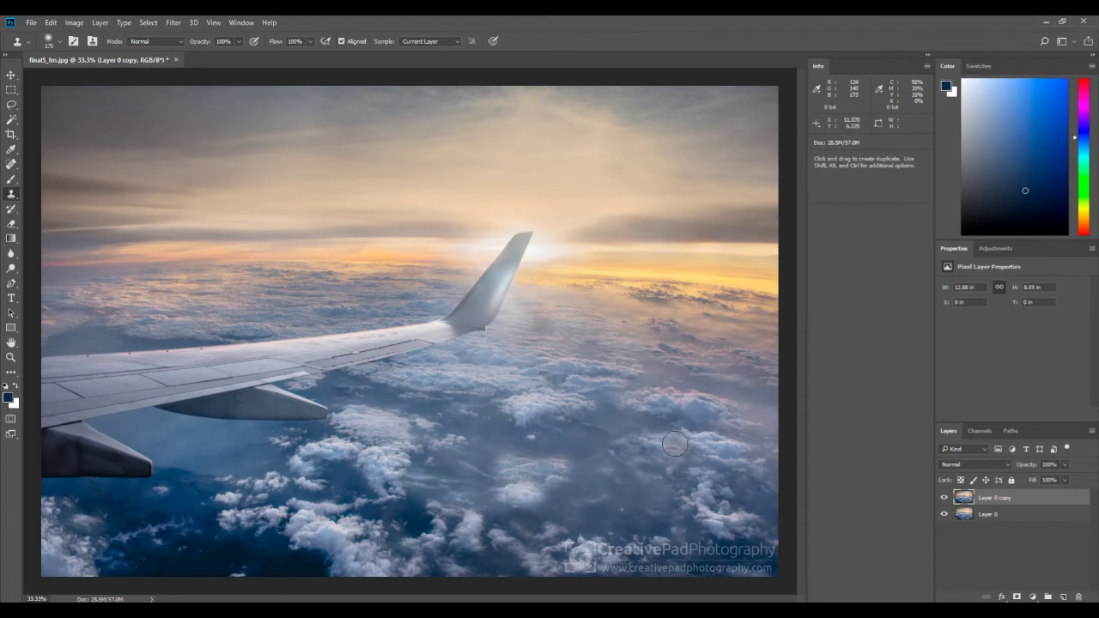
pyautogui.keyDown('alt'); pyautogui.click(736, 490); pyautogui.keyUp('alt')
pyautogui.moveTo(568, 457); pyautogui.dragTo(611, 468)
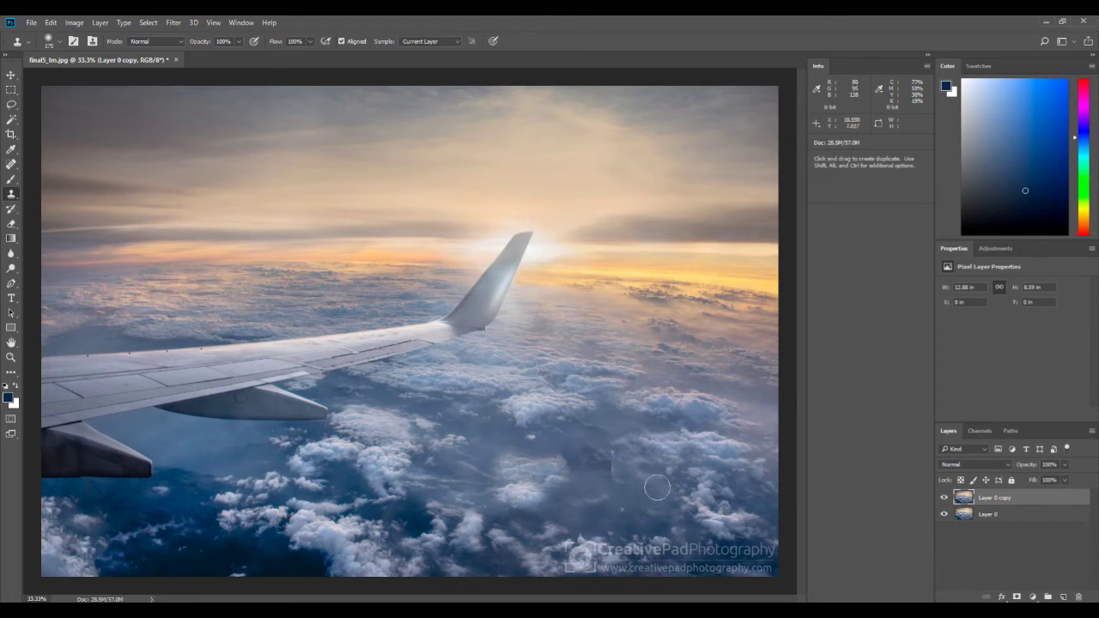
pyautogui.hotkey('ctrl', 'z')
pyautogui.keyDown('alt'); pyautogui.click(561, 408); pyautogui.keyUp('alt')
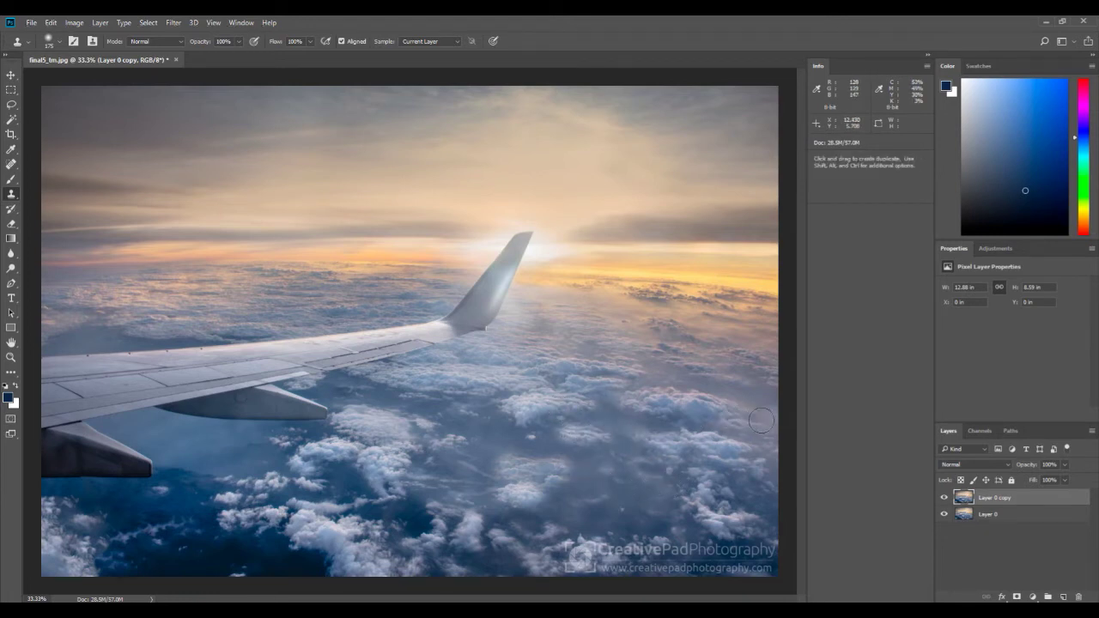
# Step: Clone clouds into the gaps near the watermark, undoing the unsuitable strokes, and compare the duplicate layer with the original
pyautogui.moveTo(480, 534)
pyautogui.mouseDown()
pyautogui.moveTo(492, 527)
pyautogui.moveTo(501, 542)
pyautogui.mouseUp()
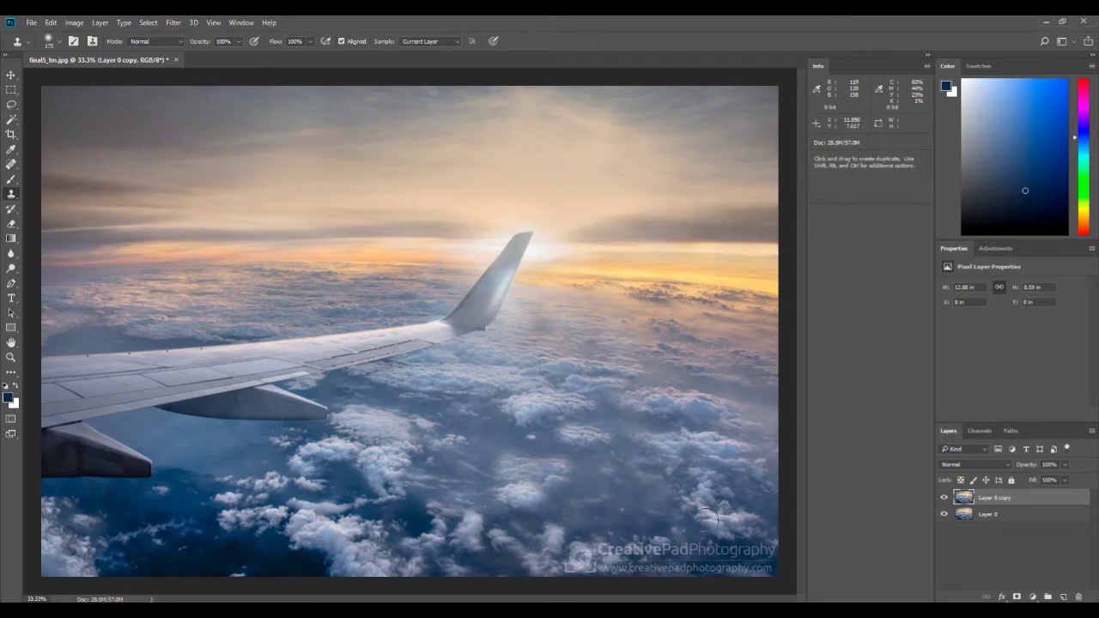
pyautogui.click(649, 548)
pyautogui.hotkey('ctrl', 'z')
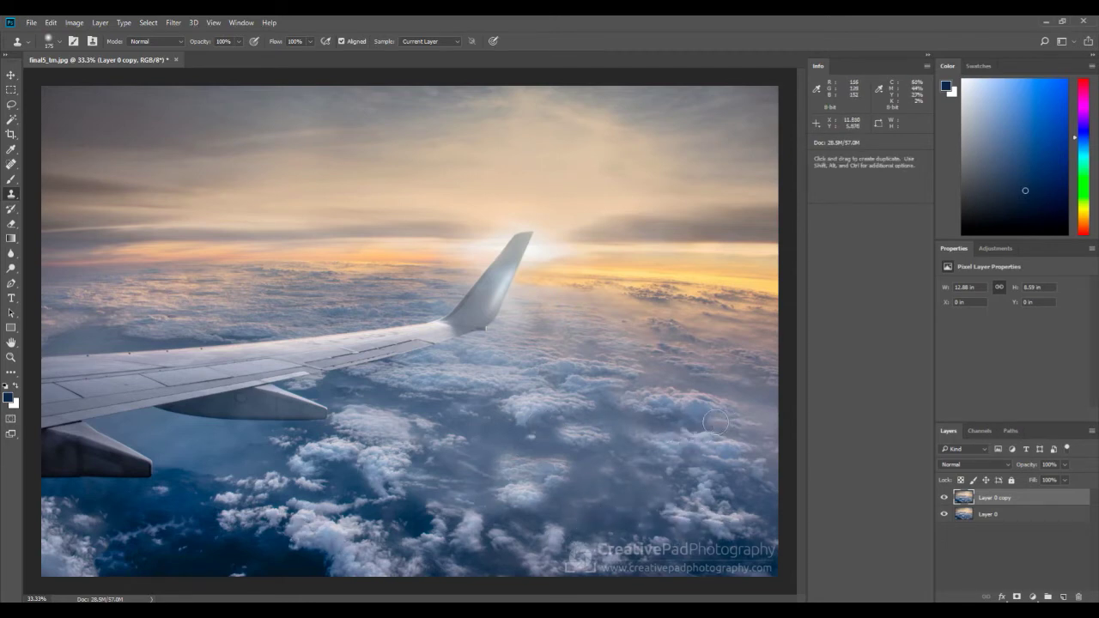
pyautogui.moveTo(620, 469)
pyautogui.mouseDown()
pyautogui.moveTo(578, 482)
pyautogui.moveTo(657, 506)
pyautogui.mouseUp()
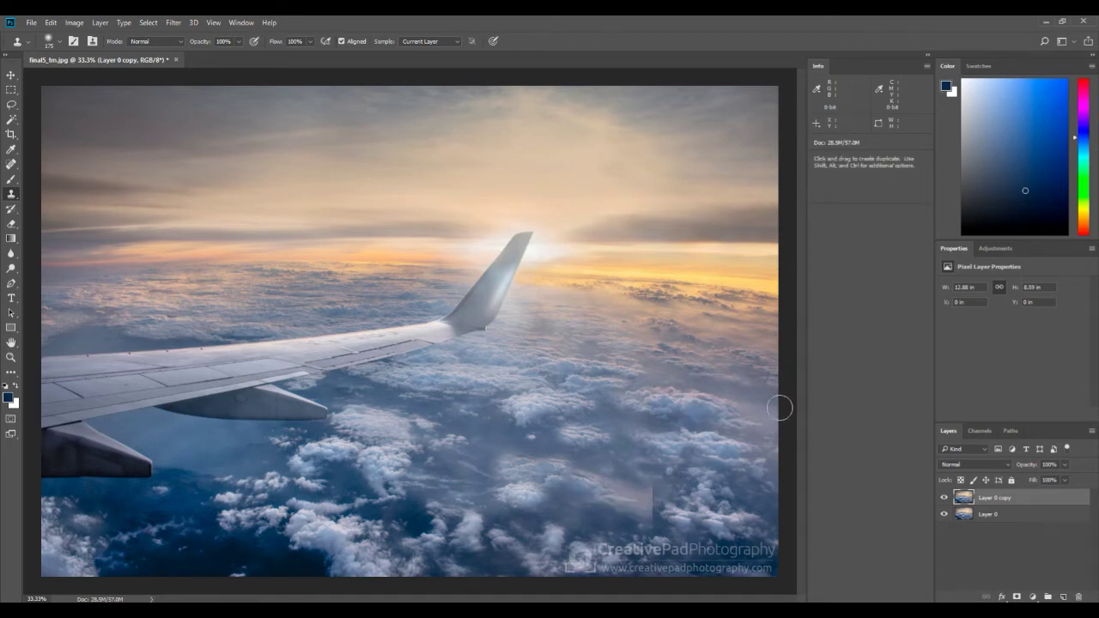
pyautogui.hotkey('ctrl', 'z')
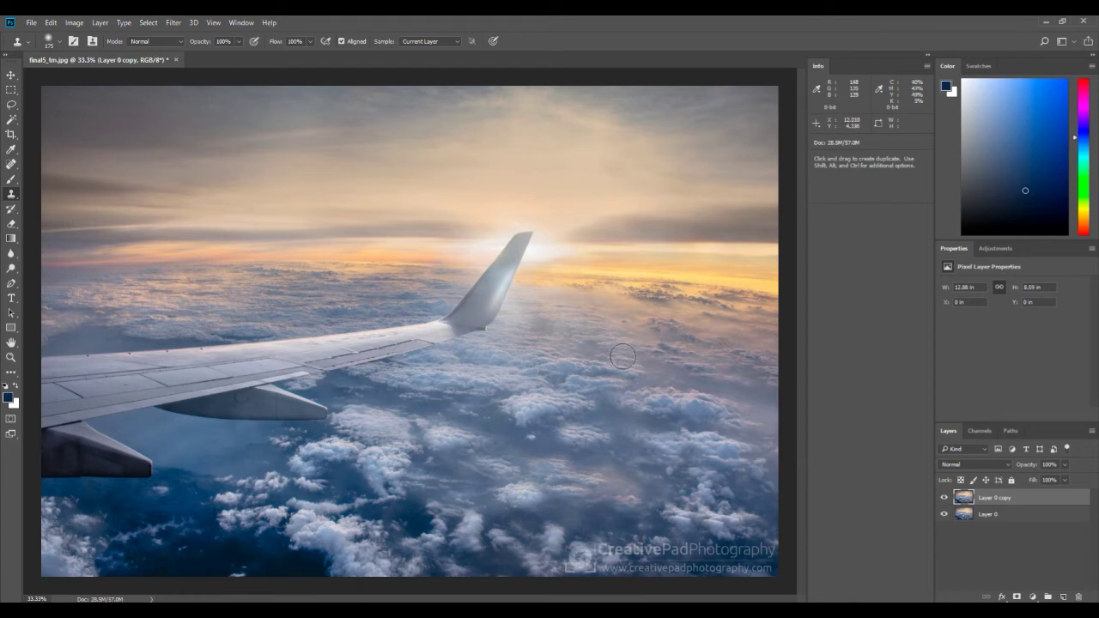
pyautogui.click(945, 500)
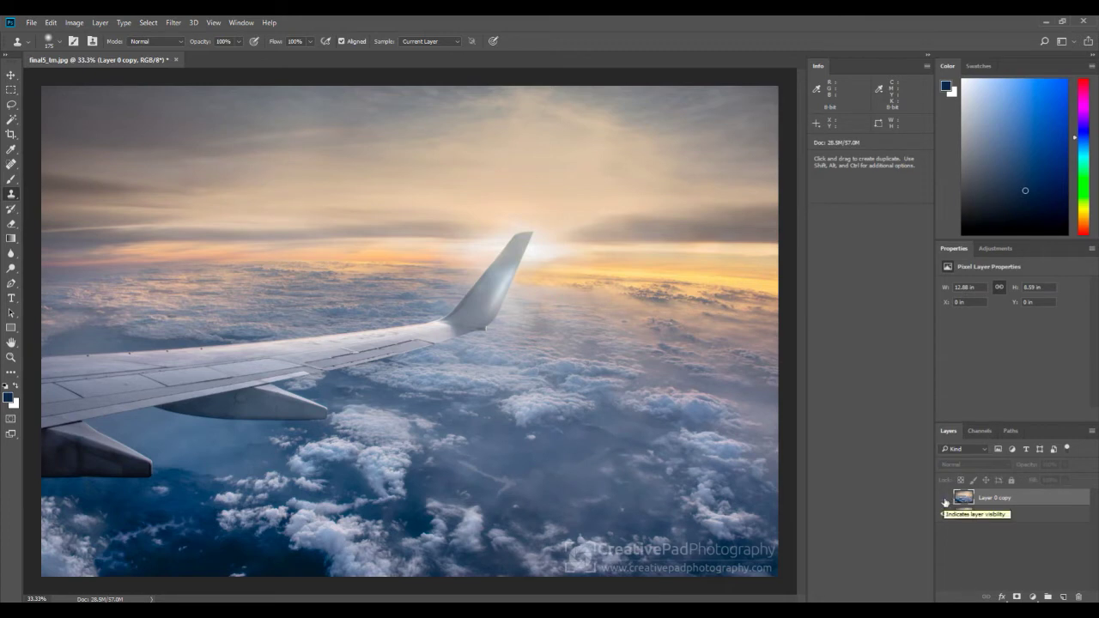
pyautogui.click(944, 501)
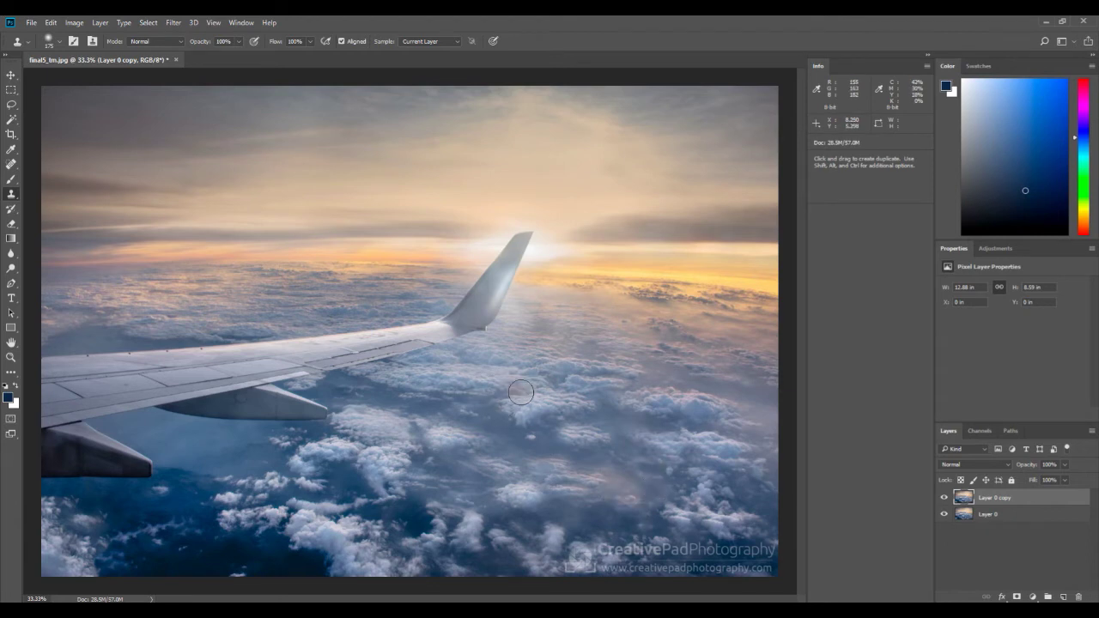
# Step: Open the DSC_3458_edit_final_tm image from the same folder
pyautogui.click(31, 22)
pyautogui.click(51, 50)
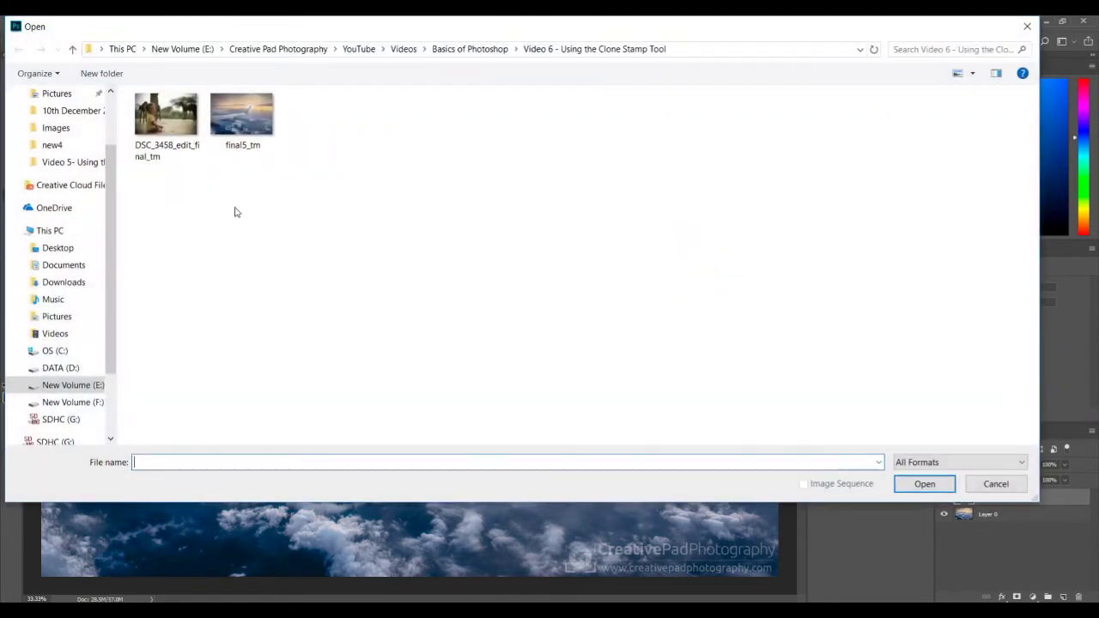
pyautogui.click(167, 127)
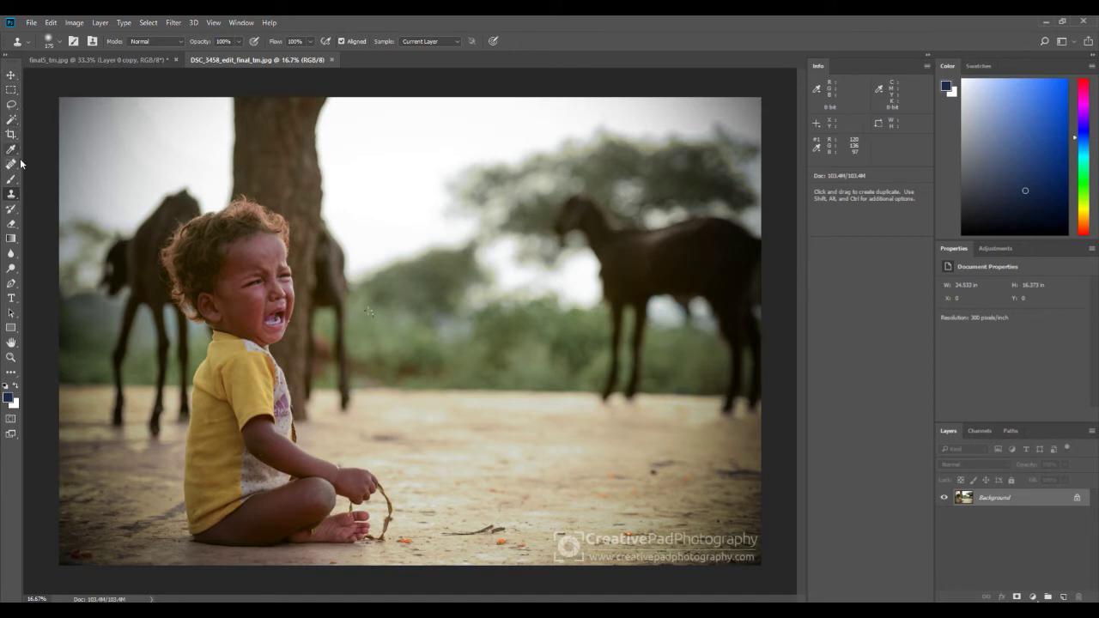
# Step: Activate the Lasso tool and try outlining the goat at the right edge of the photo, clearing the trial selection
pyautogui.click(11, 104)
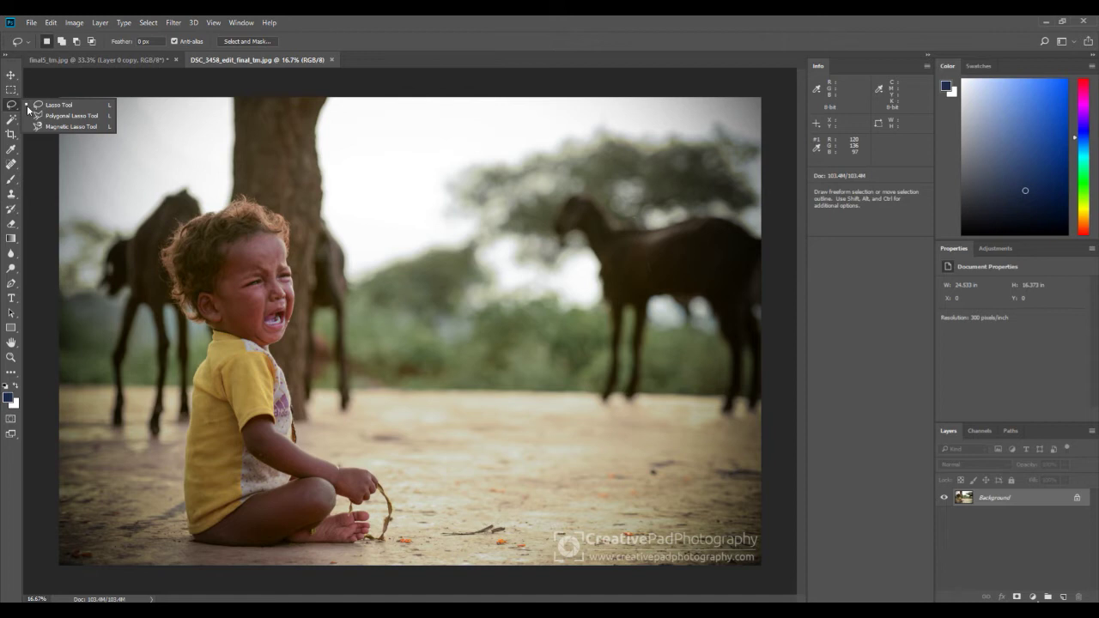
pyautogui.click(58, 105)
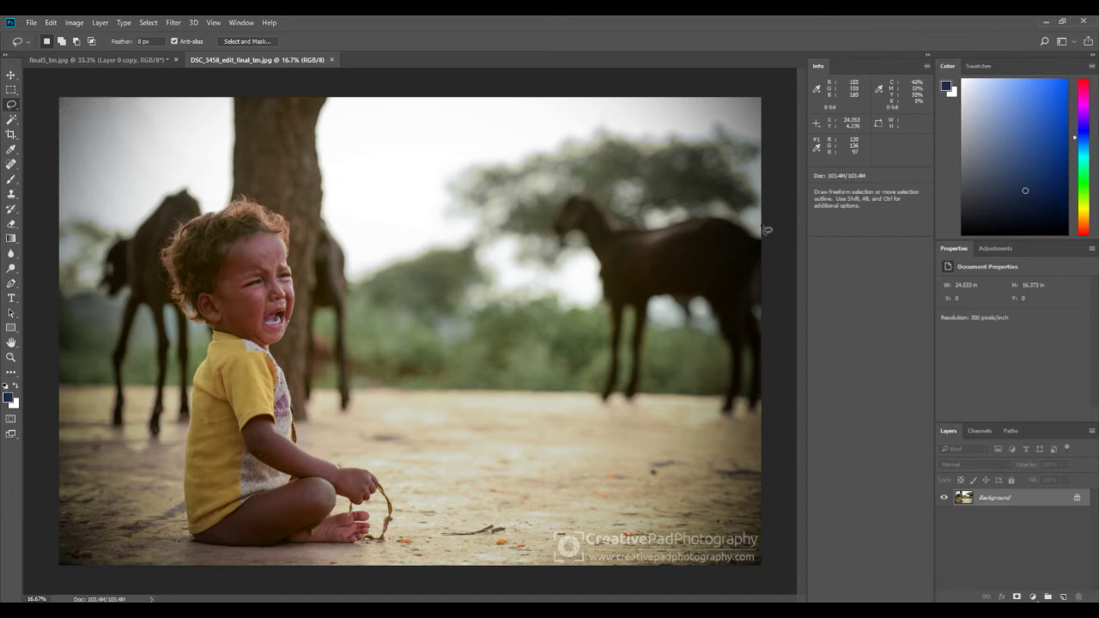
pyautogui.moveTo(764, 230)
pyautogui.mouseDown()
pyautogui.moveTo(633, 210)
pyautogui.moveTo(572, 188)
pyautogui.moveTo(517, 207)
pyautogui.mouseUp()
pyautogui.hotkey('ctrl', 'd')
# Step: Convert the child photo's locked background into a regular layer and duplicate it
pyautogui.click(1078, 498)
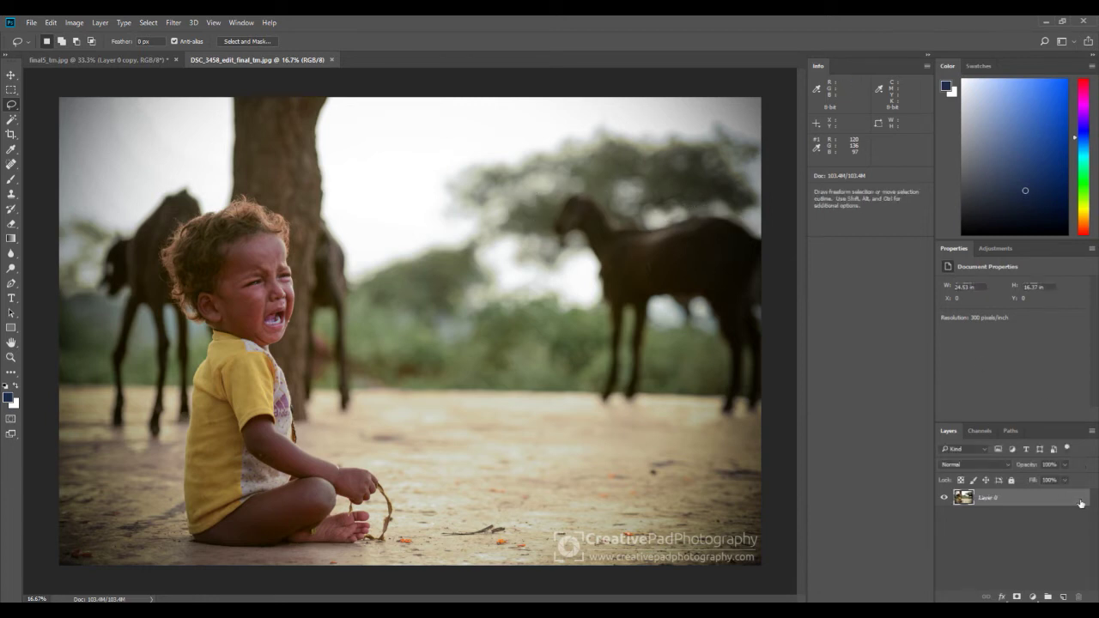
pyautogui.doubleClick(1056, 499)
pyautogui.click(968, 154)
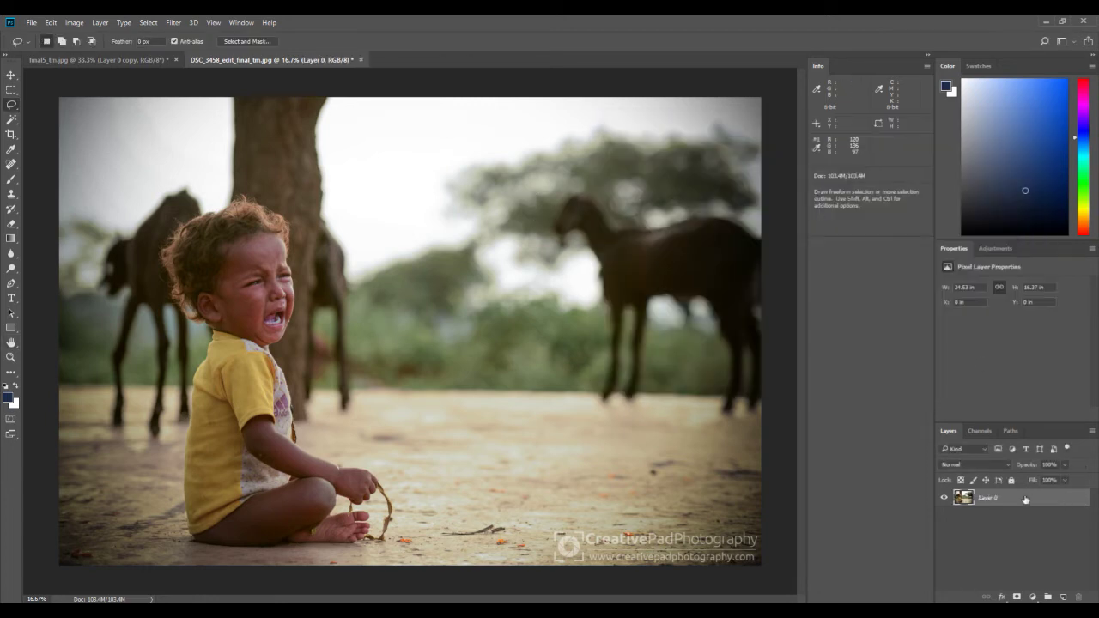
pyautogui.rightClick(1025, 496)
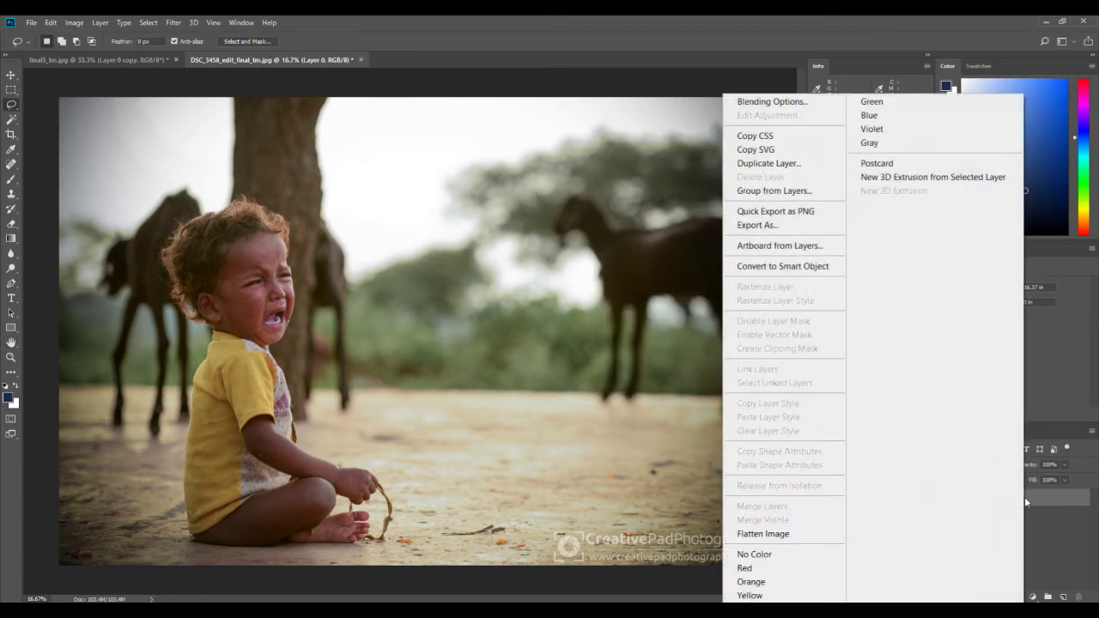
pyautogui.click(791, 168)
pyautogui.click(646, 203)
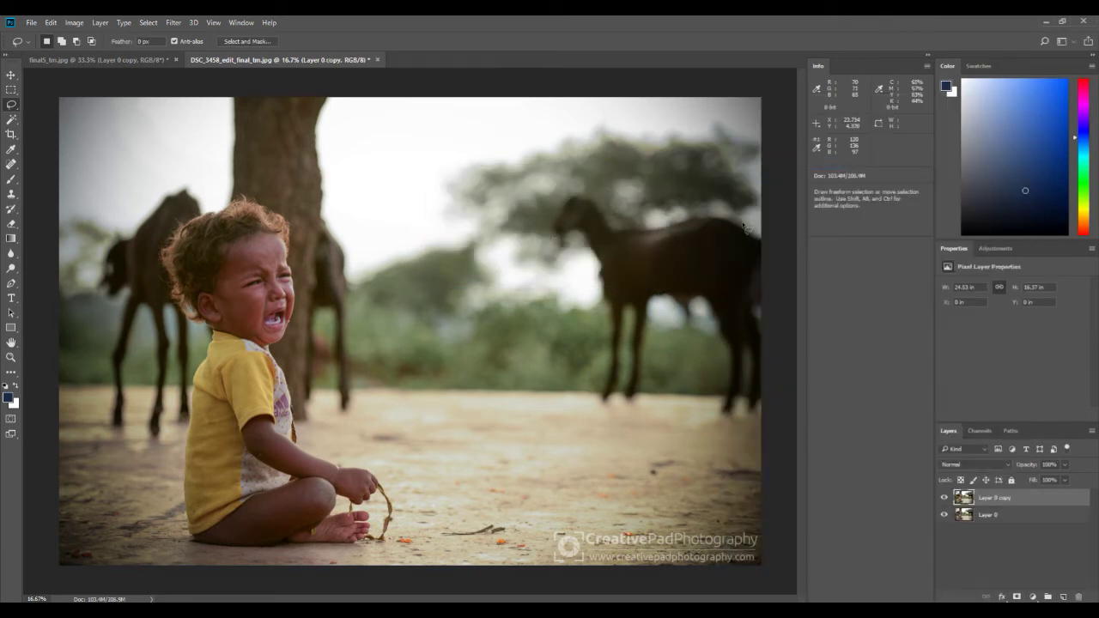
# Step: Try removing the goat at the photo's right edge by outlining it with the Lasso and applying Fill, undoing the result
pyautogui.moveTo(770, 235)
pyautogui.mouseDown()
pyautogui.moveTo(690, 206)
pyautogui.moveTo(624, 222)
pyautogui.moveTo(579, 188)
pyautogui.moveTo(549, 194)
pyautogui.moveTo(539, 249)
pyautogui.moveTo(548, 263)
pyautogui.moveTo(583, 255)
pyautogui.moveTo(591, 268)
pyautogui.moveTo(594, 407)
pyautogui.moveTo(636, 408)
pyautogui.moveTo(652, 394)
pyautogui.moveTo(664, 304)
pyautogui.moveTo(686, 336)
pyautogui.moveTo(705, 319)
pyautogui.moveTo(717, 419)
pyautogui.moveTo(779, 417)
pyautogui.mouseUp()
pyautogui.press('Escape')
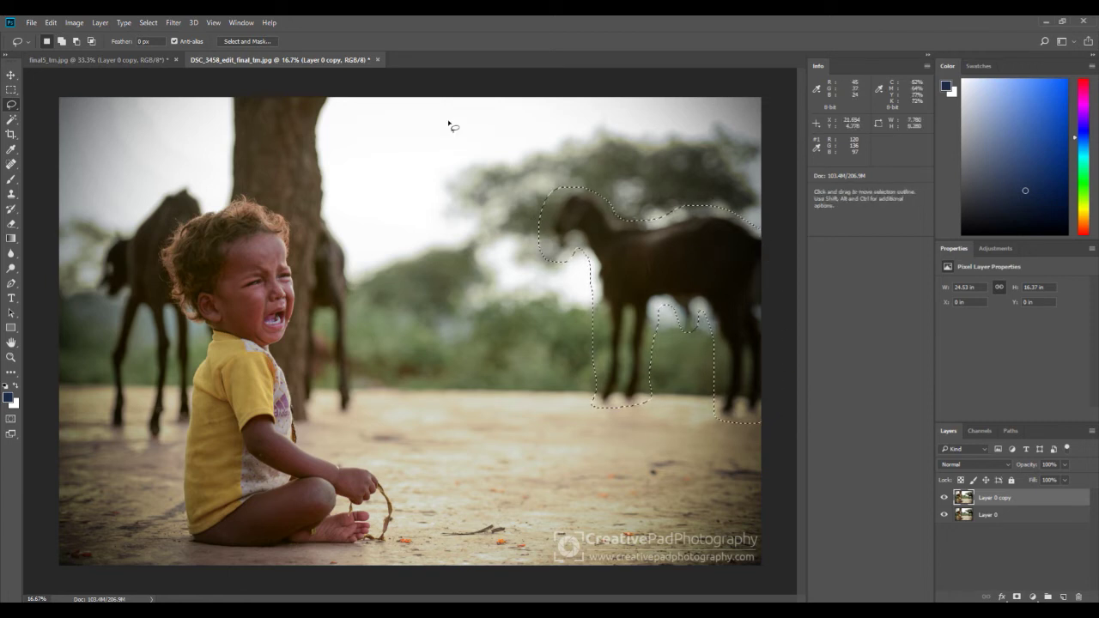
pyautogui.click(52, 23)
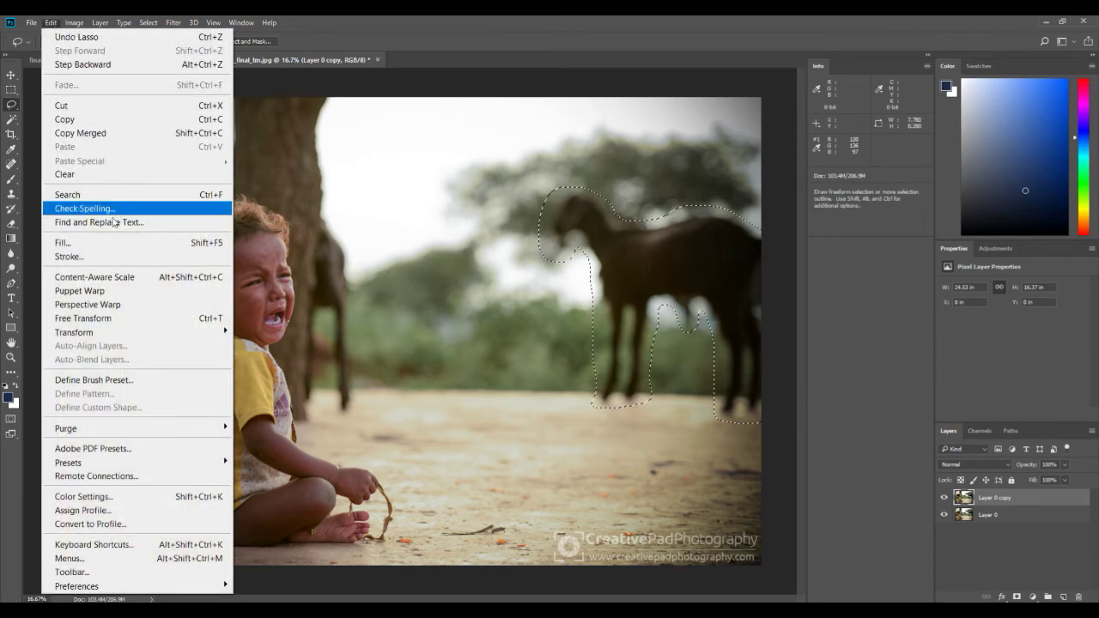
pyautogui.click(120, 243)
pyautogui.click(622, 190)
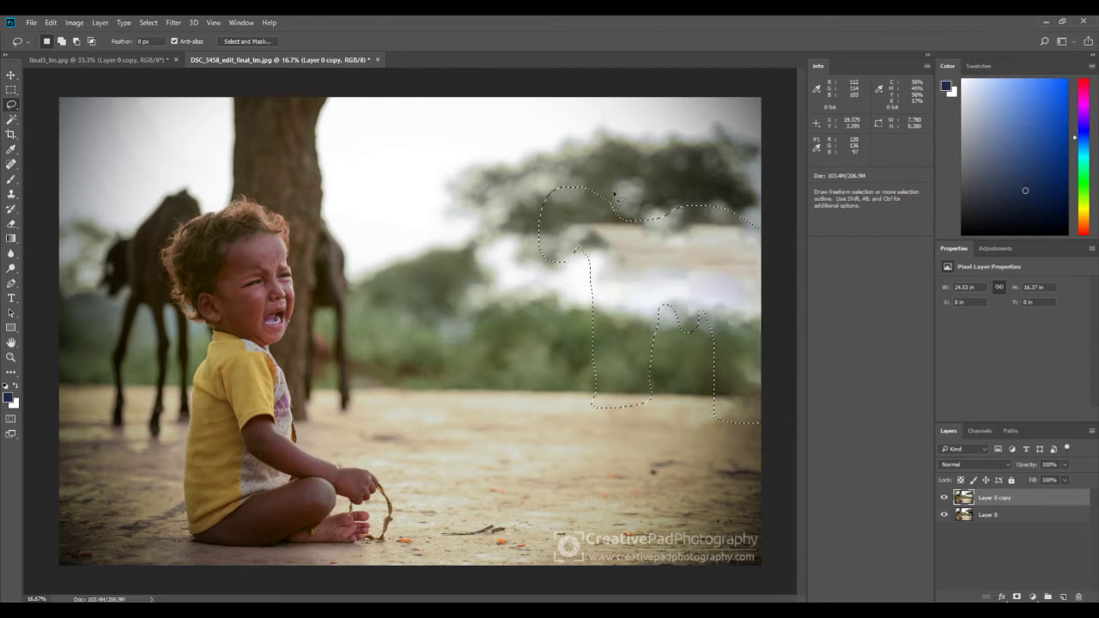
pyautogui.hotkey('ctrl', 'd')
pyautogui.hotkey('ctrl', 'z')
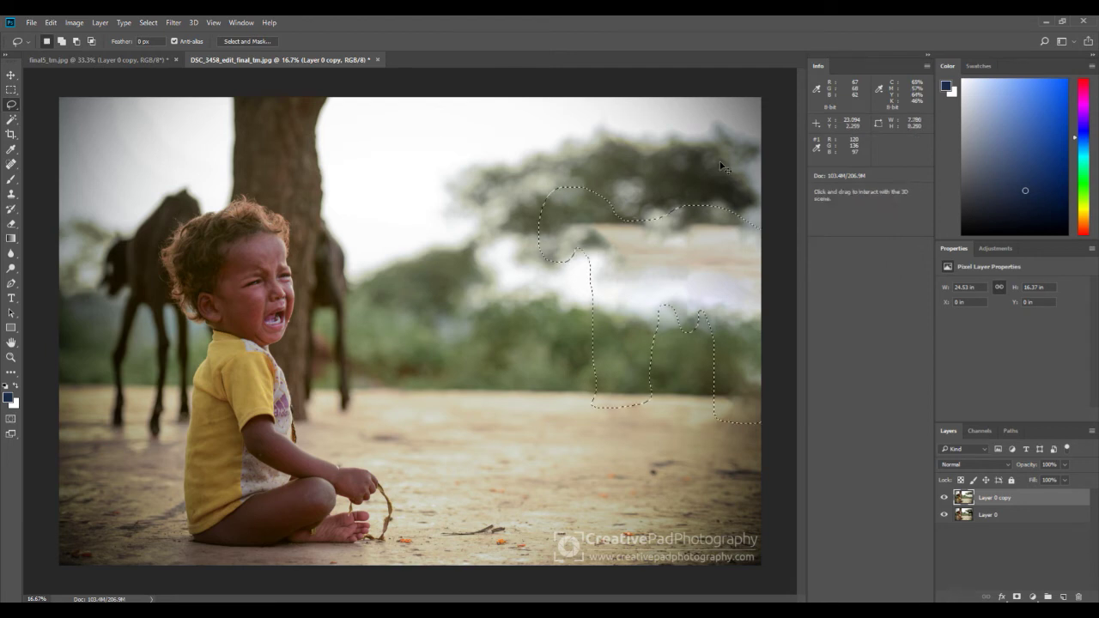
pyautogui.hotkey('ctrl', 'z')
pyautogui.hotkey('ctrl', 'z')
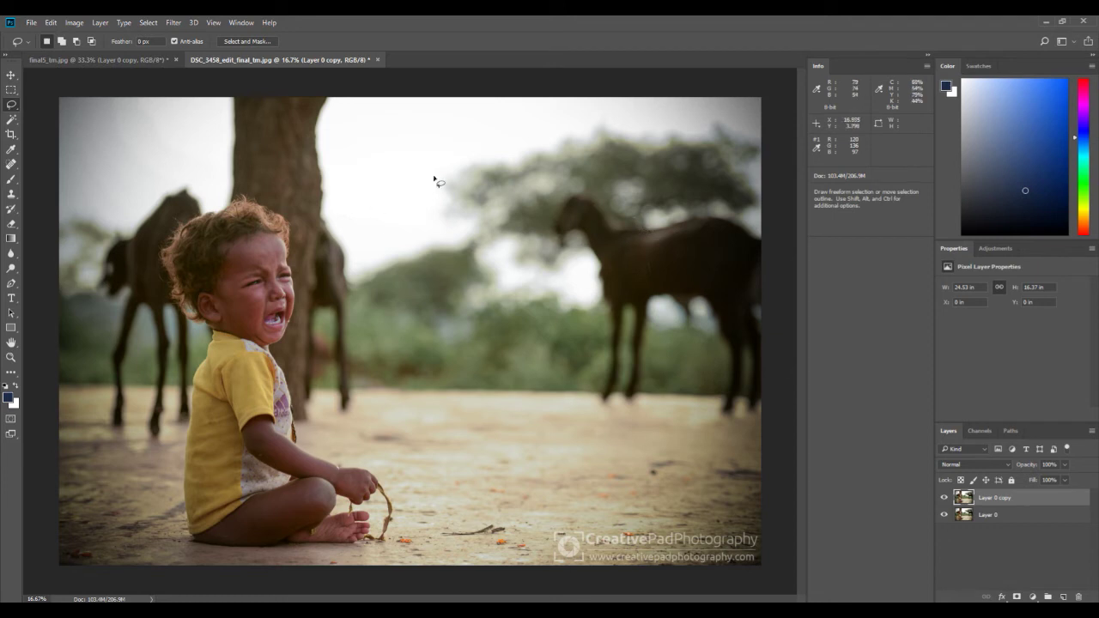
# Step: Try painting out the same goat with the Content-Aware Spot Healing Brush and undo the stroke
pyautogui.click(13, 167)
pyautogui.rightClick(12, 166)
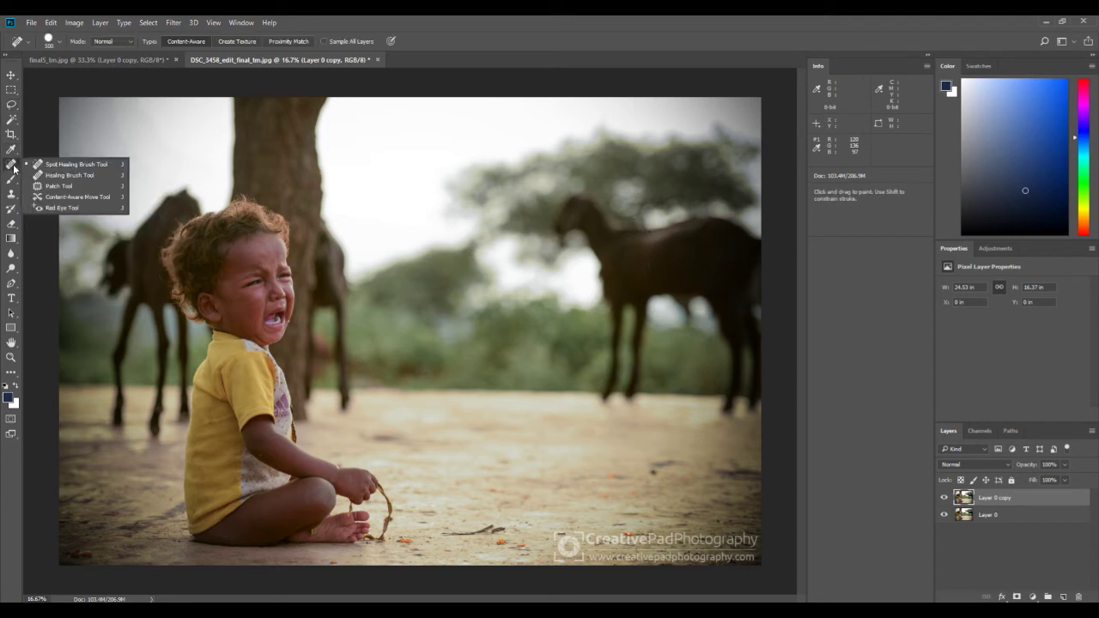
pyautogui.click(82, 165)
pyautogui.moveTo(554, 237)
pyautogui.mouseDown()
pyautogui.moveTo(581, 213)
pyautogui.moveTo(595, 223)
pyautogui.moveTo(614, 353)
pyautogui.moveTo(606, 390)
pyautogui.moveTo(633, 396)
pyautogui.moveTo(614, 214)
pyautogui.moveTo(636, 280)
pyautogui.moveTo(641, 232)
pyautogui.moveTo(661, 318)
pyautogui.moveTo(648, 223)
pyautogui.moveTo(687, 288)
pyautogui.moveTo(706, 224)
pyautogui.moveTo(726, 300)
pyautogui.moveTo(737, 257)
pyautogui.moveTo(754, 256)
pyautogui.moveTo(741, 324)
pyautogui.moveTo(754, 359)
pyautogui.moveTo(742, 389)
pyautogui.mouseUp()
pyautogui.moveTo(731, 401)
pyautogui.mouseDown()
pyautogui.moveTo(741, 400)
pyautogui.moveTo(728, 408)
pyautogui.mouseUp()
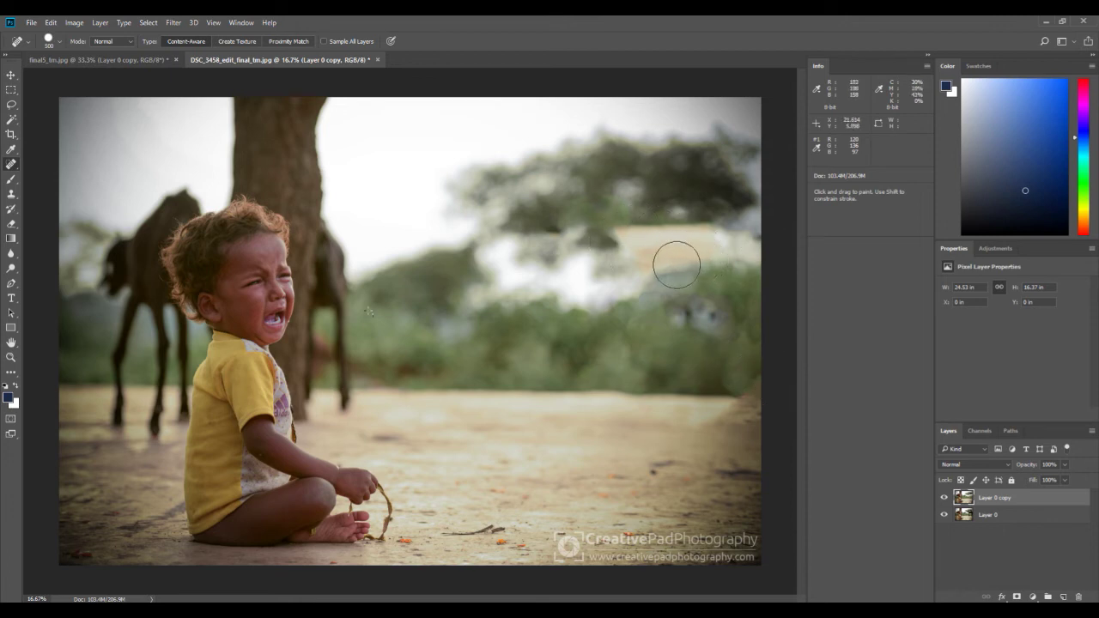
pyautogui.hotkey('ctrl', 'z')
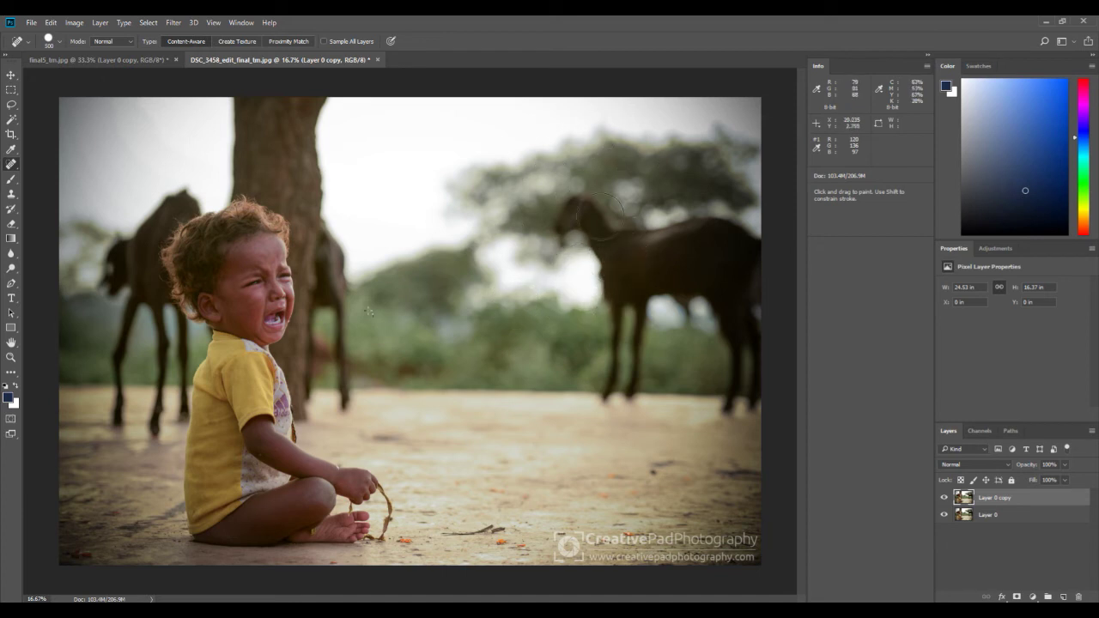
# Step: With the Clone Stamp at brush size 400, clone the ground's far edge over the right goat's hooves
pyautogui.rightClick(12, 195)
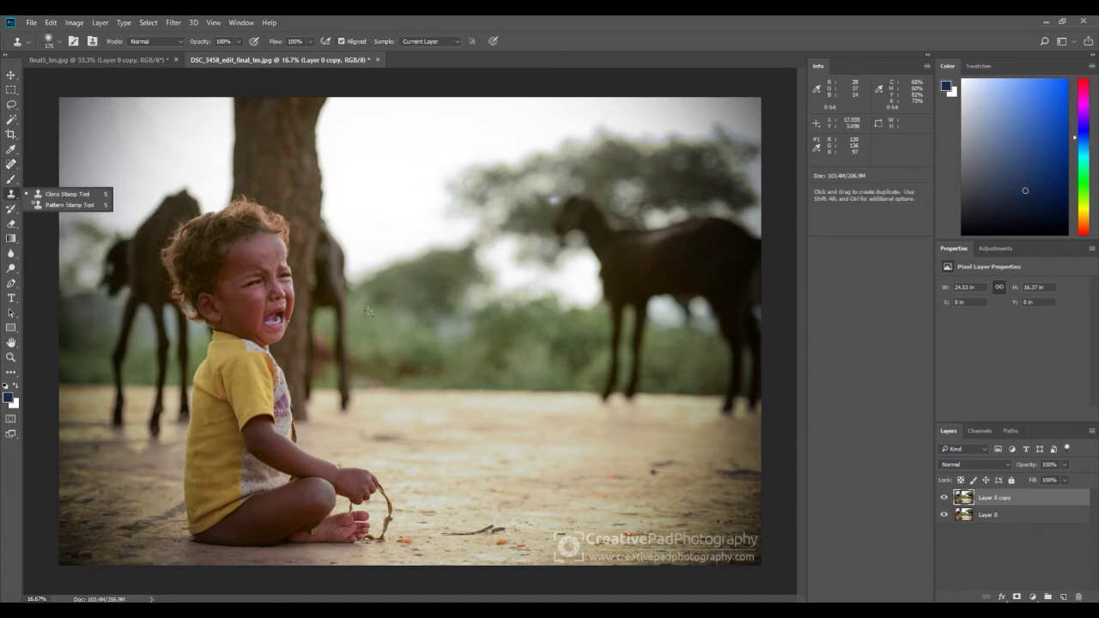
pyautogui.click(53, 194)
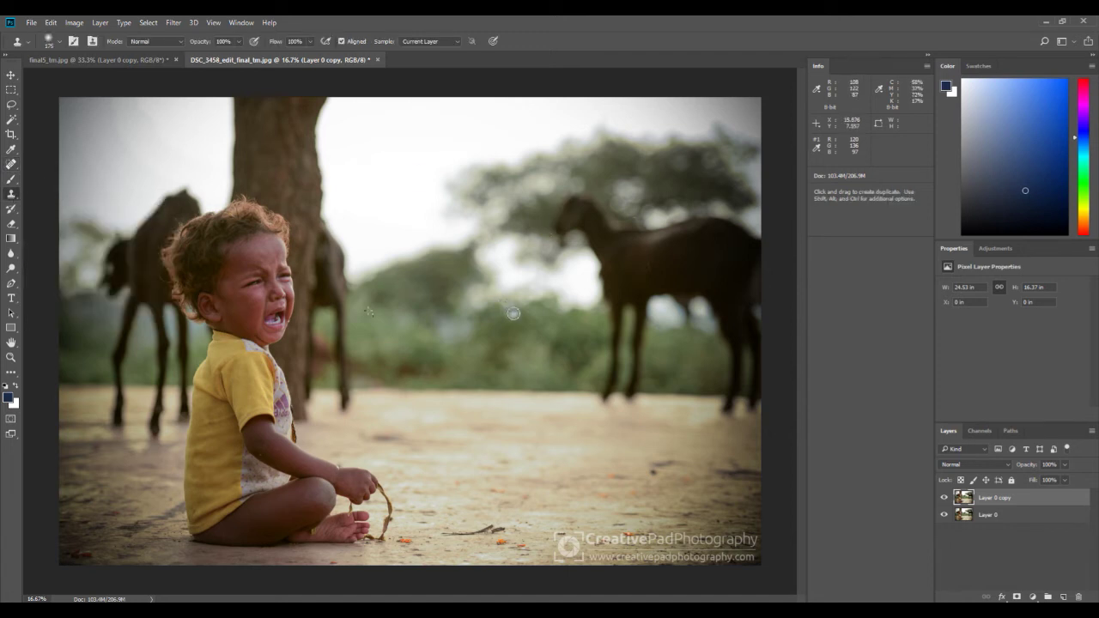
pyautogui.press(']')
pyautogui.press(']')
pyautogui.press(']')
pyautogui.press(']')
pyautogui.keyDown('alt'); pyautogui.click(435, 387); pyautogui.keyUp('alt')
pyautogui.moveTo(596, 390); pyautogui.dragTo(777, 398)
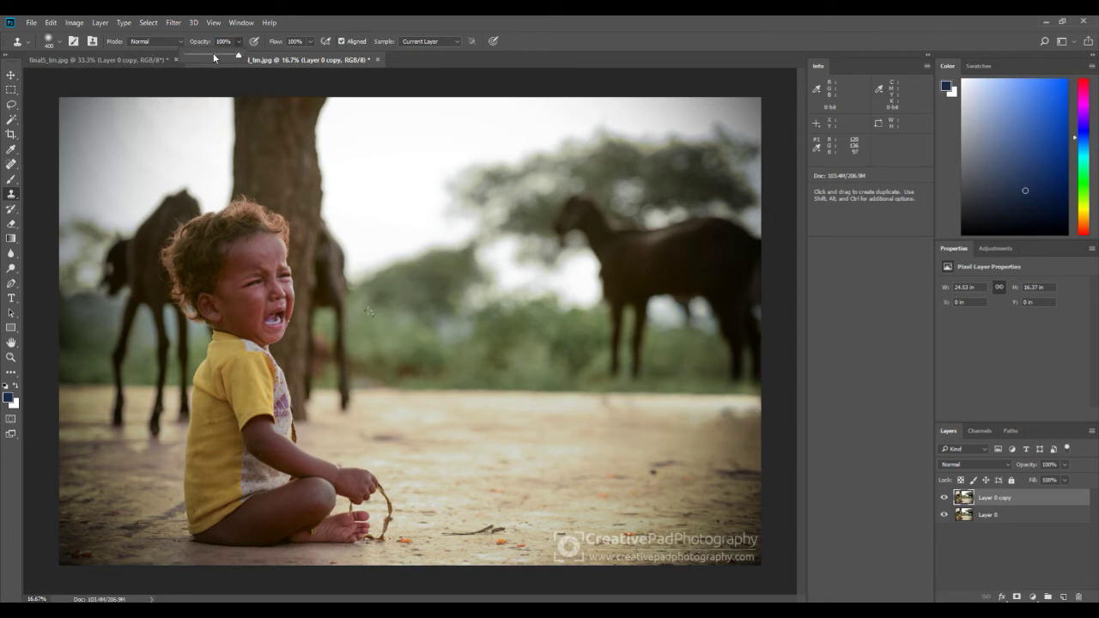
# Step: Set the clone opacity to 49%, blend nearby ground over the patch below the goat's hooves, and compare with the original layer
pyautogui.moveTo(212, 60); pyautogui.dragTo(211, 60)
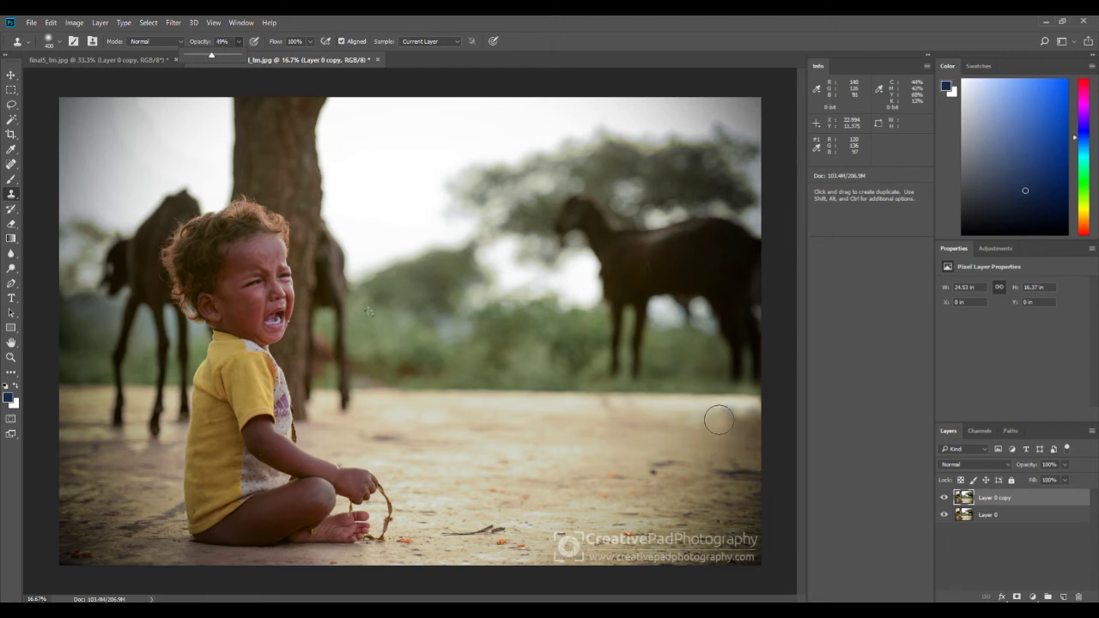
pyautogui.keyDown('alt'); pyautogui.click(652, 447); pyautogui.keyUp('alt')
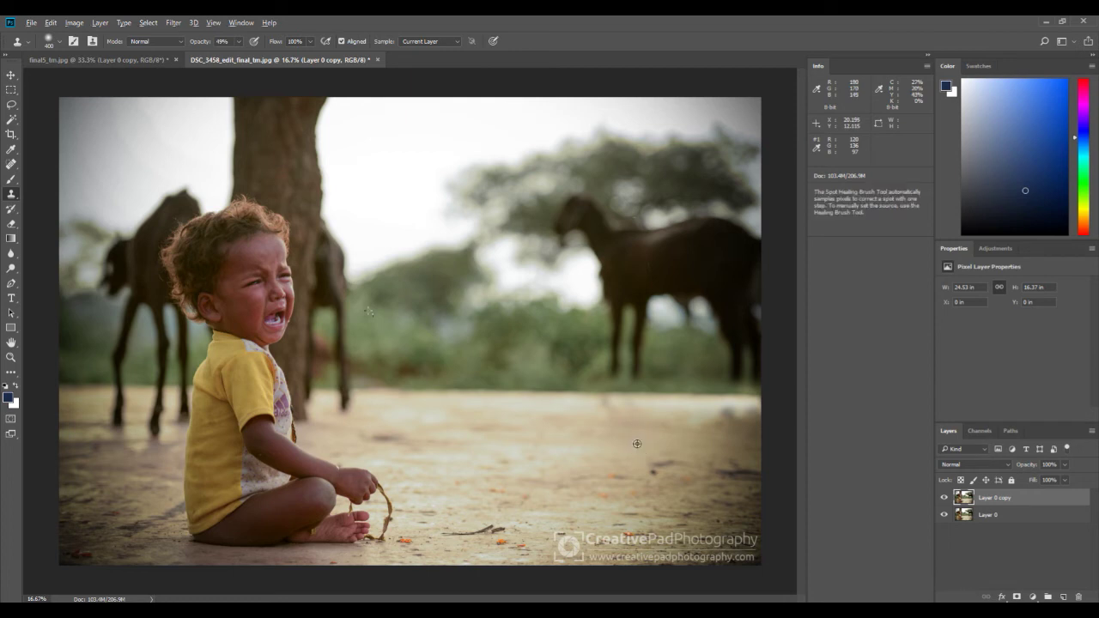
pyautogui.moveTo(764, 417)
pyautogui.mouseDown()
pyautogui.moveTo(703, 417)
pyautogui.moveTo(754, 418)
pyautogui.mouseUp()
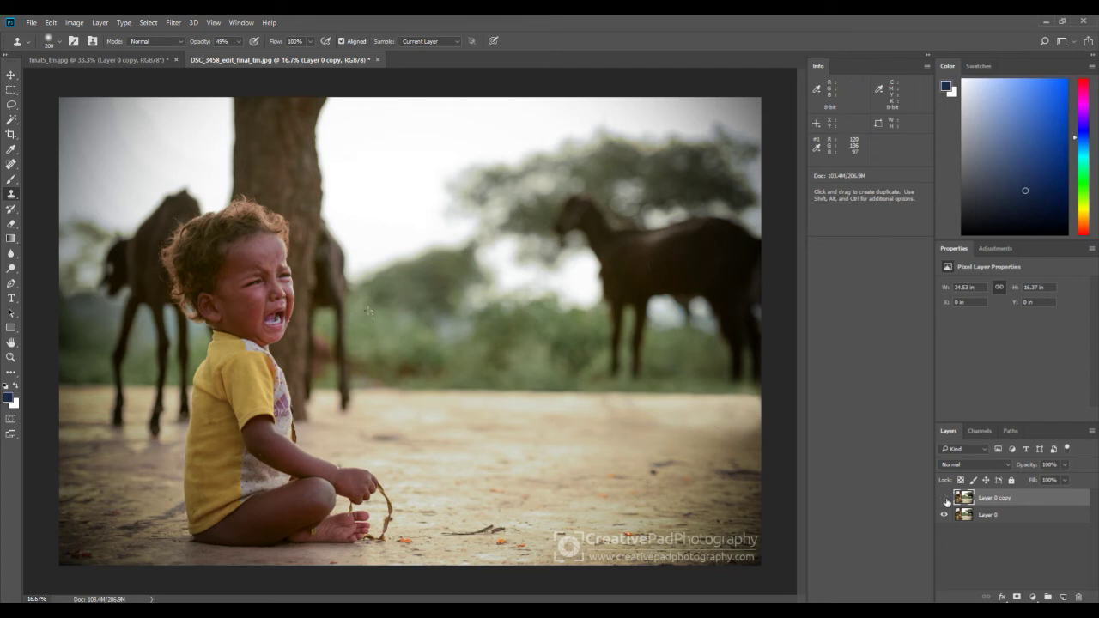
pyautogui.click(944, 499)
pyautogui.click(945, 499)
# Step: Set the clone opacity to 83% and clone greenery over the lowest parts of the goat's legs
pyautogui.click(239, 42)
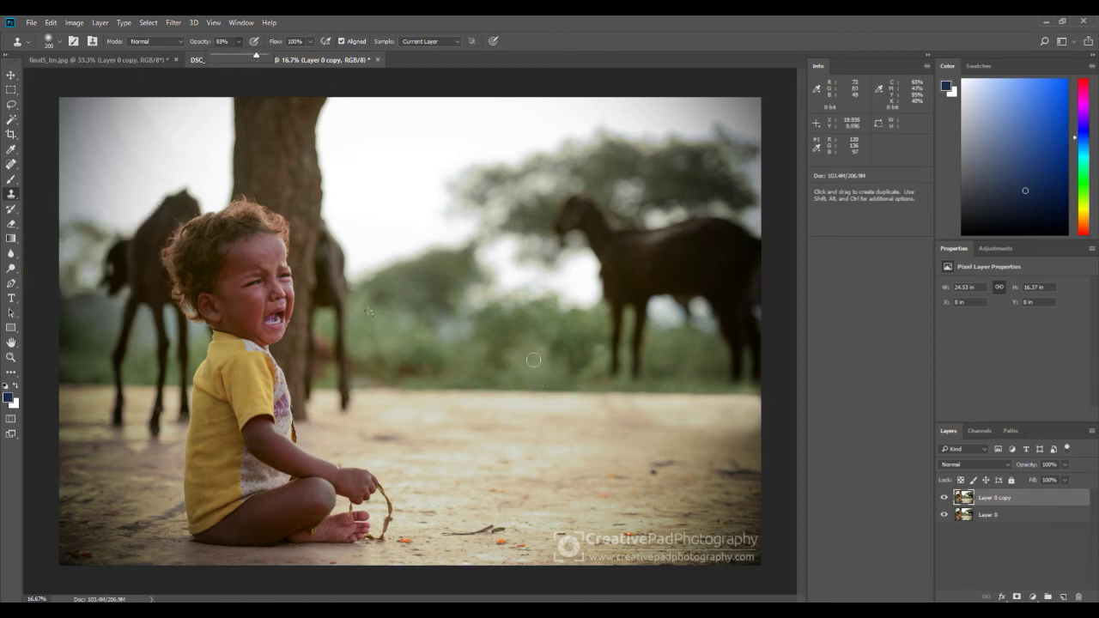
pyautogui.click(471, 361)
pyautogui.moveTo(614, 373)
pyautogui.mouseDown()
pyautogui.moveTo(764, 370)
pyautogui.moveTo(666, 376)
pyautogui.mouseUp()
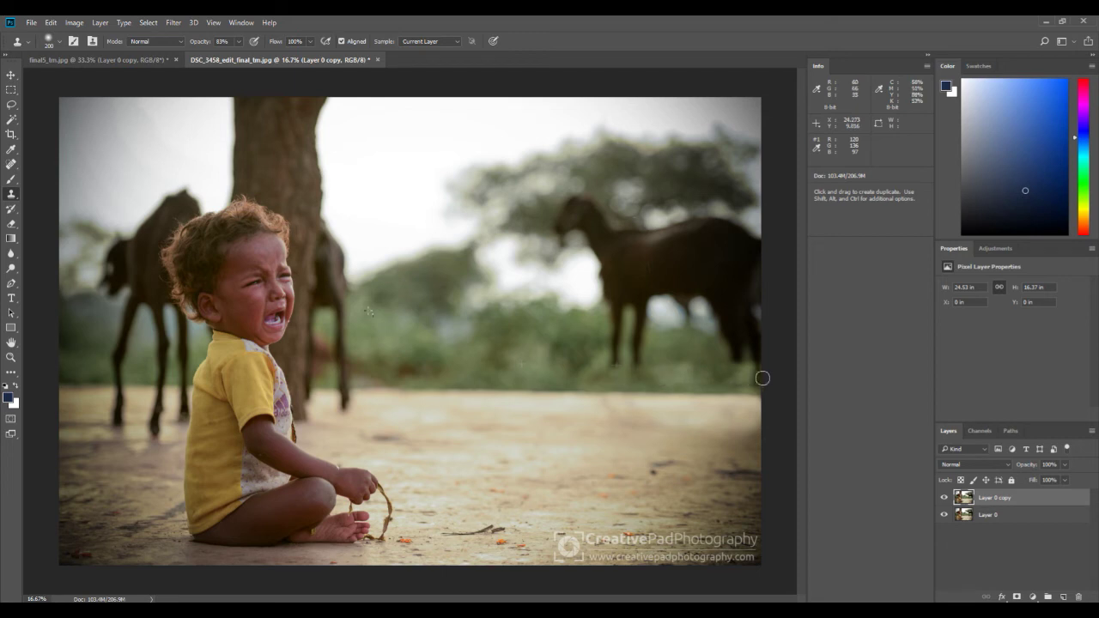
pyautogui.click(460, 235)
# Step: Set the clone opacity to 41% and brush size to 500, and blend greenery over the goat's hind legs
pyautogui.click(238, 41)
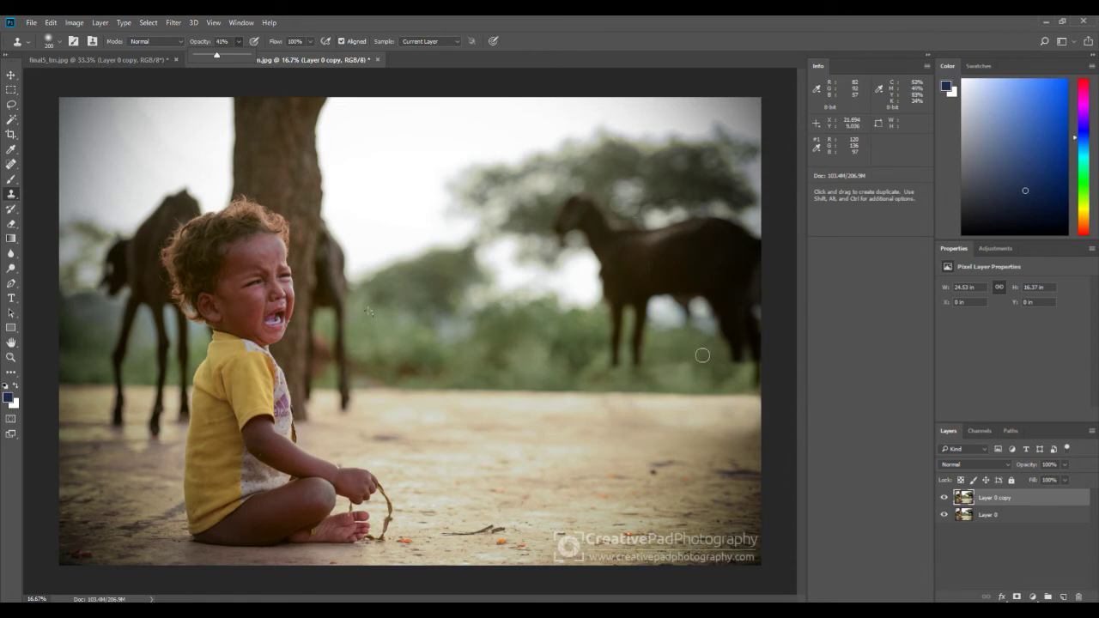
pyautogui.press(']')
pyautogui.press(']')
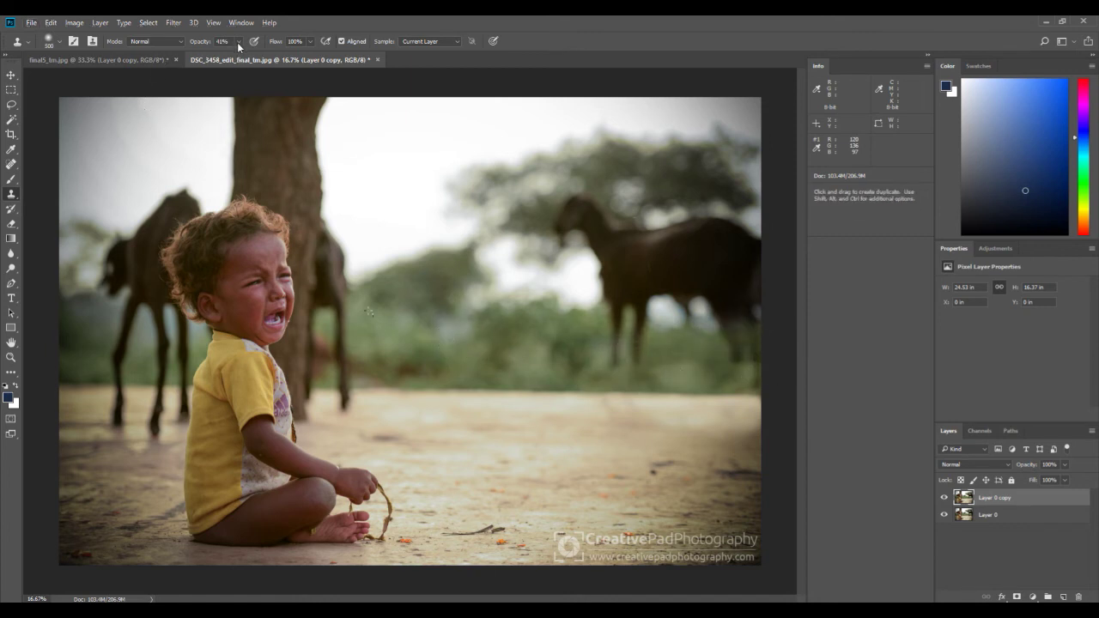
# Step: Set the clone opacity to 89% and clone bushes over the goat's remaining legs and the underside of its belly
pyautogui.click(239, 42)
pyautogui.moveTo(264, 57); pyautogui.dragTo(277, 57)
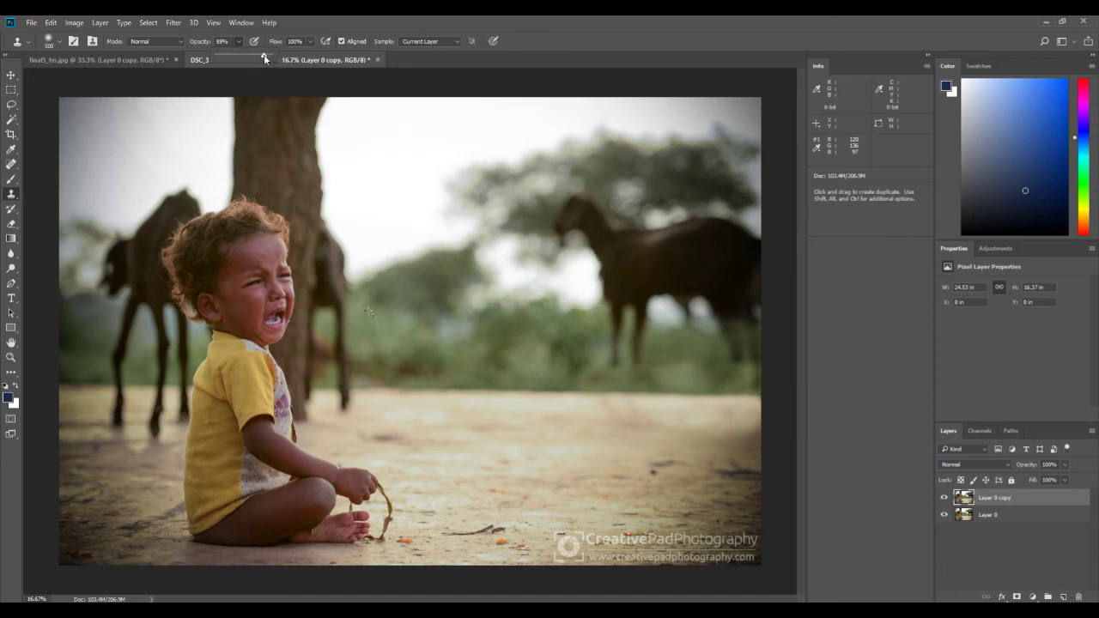
pyautogui.keyDown('alt'); pyautogui.click(486, 330); pyautogui.keyUp('alt')
pyautogui.moveTo(586, 353); pyautogui.dragTo(614, 353)
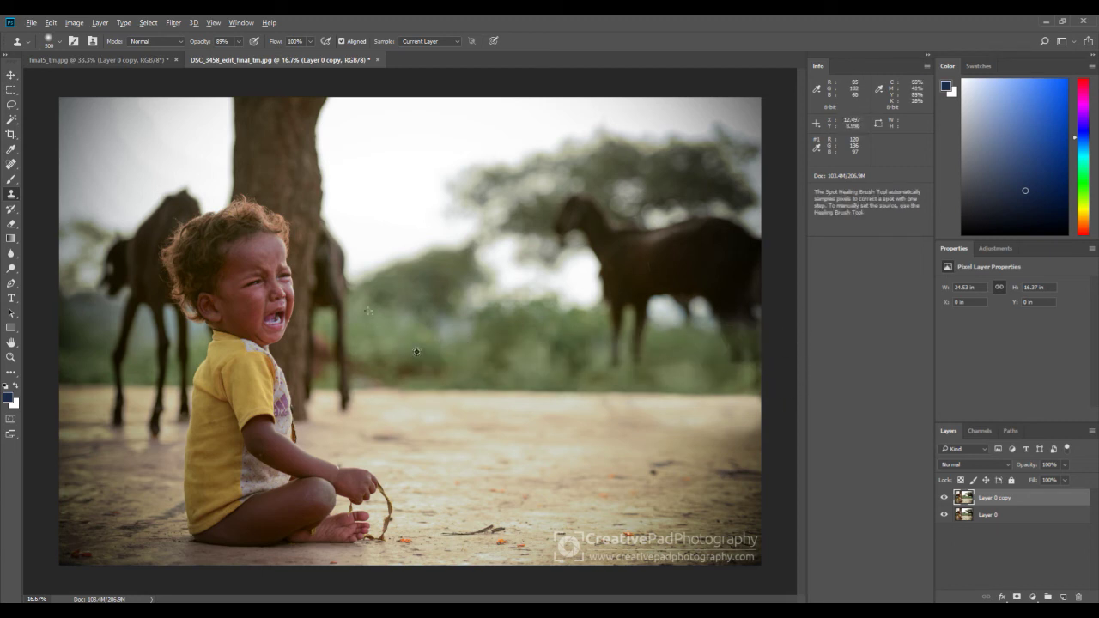
pyautogui.moveTo(636, 346)
pyautogui.mouseDown()
pyautogui.moveTo(802, 348)
pyautogui.moveTo(753, 332)
pyautogui.moveTo(618, 333)
pyautogui.mouseUp()
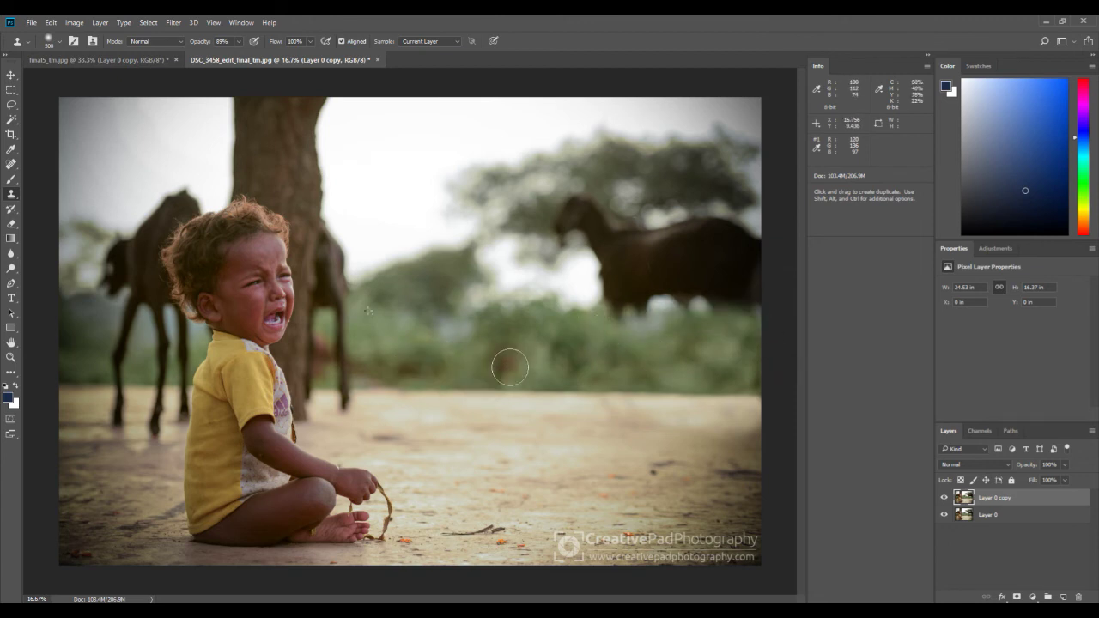
pyautogui.moveTo(515, 309)
pyautogui.mouseDown()
pyautogui.moveTo(552, 317)
pyautogui.moveTo(569, 279)
pyautogui.moveTo(515, 267)
pyautogui.moveTo(530, 285)
pyautogui.moveTo(598, 285)
pyautogui.moveTo(517, 265)
pyautogui.moveTo(574, 278)
pyautogui.moveTo(520, 302)
pyautogui.moveTo(719, 299)
pyautogui.mouseUp()
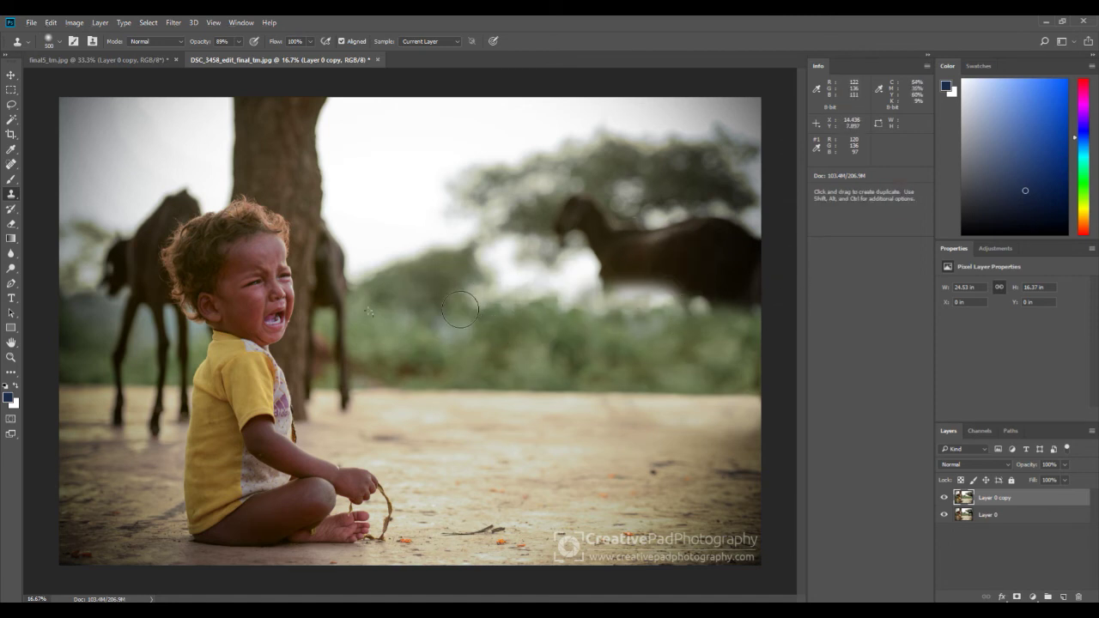
pyautogui.moveTo(705, 309)
pyautogui.mouseDown()
pyautogui.moveTo(753, 285)
pyautogui.moveTo(748, 311)
pyautogui.moveTo(712, 290)
pyautogui.moveTo(769, 319)
pyautogui.moveTo(758, 322)
pyautogui.mouseUp()
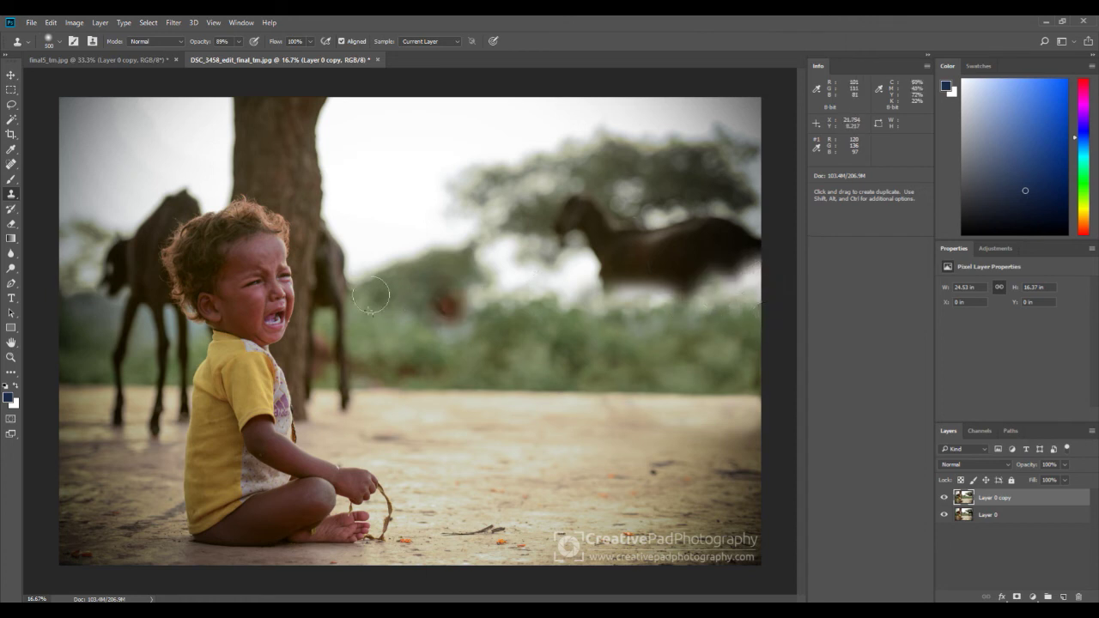
# Step: Clone tree foliage and bright background over the goat's back and head, undoing the unsuitable first stroke
pyautogui.keyDown('alt'); pyautogui.click(665, 163); pyautogui.keyUp('alt')
pyautogui.moveTo(644, 196)
pyautogui.mouseDown()
pyautogui.moveTo(650, 230)
pyautogui.moveTo(730, 229)
pyautogui.moveTo(665, 242)
pyautogui.mouseUp()
pyautogui.hotkey('ctrl', 'alt', 'z')
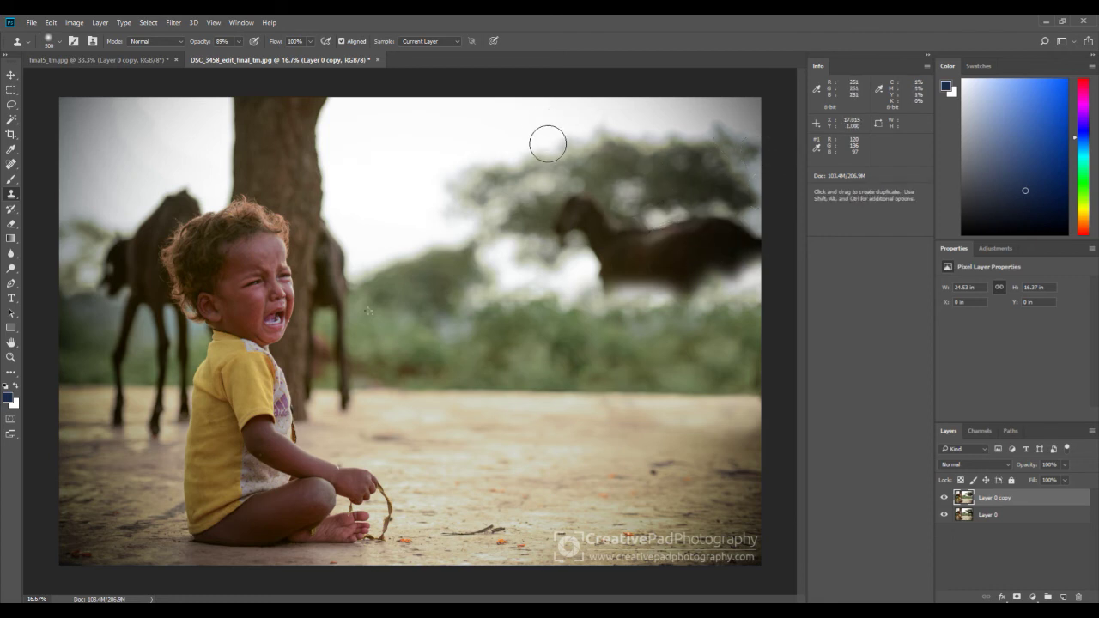
pyautogui.moveTo(646, 218)
pyautogui.mouseDown()
pyautogui.moveTo(662, 246)
pyautogui.moveTo(681, 228)
pyautogui.mouseUp()
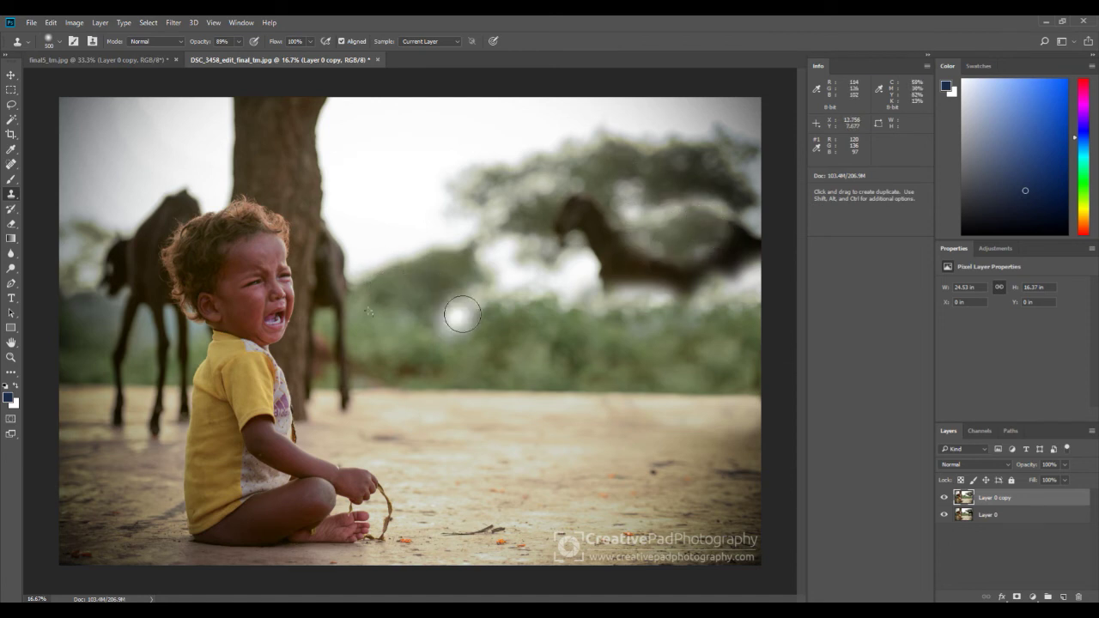
pyautogui.moveTo(524, 221)
pyautogui.mouseDown()
pyautogui.moveTo(563, 231)
pyautogui.moveTo(578, 200)
pyautogui.moveTo(566, 228)
pyautogui.mouseUp()
pyautogui.moveTo(447, 294); pyautogui.dragTo(432, 297)
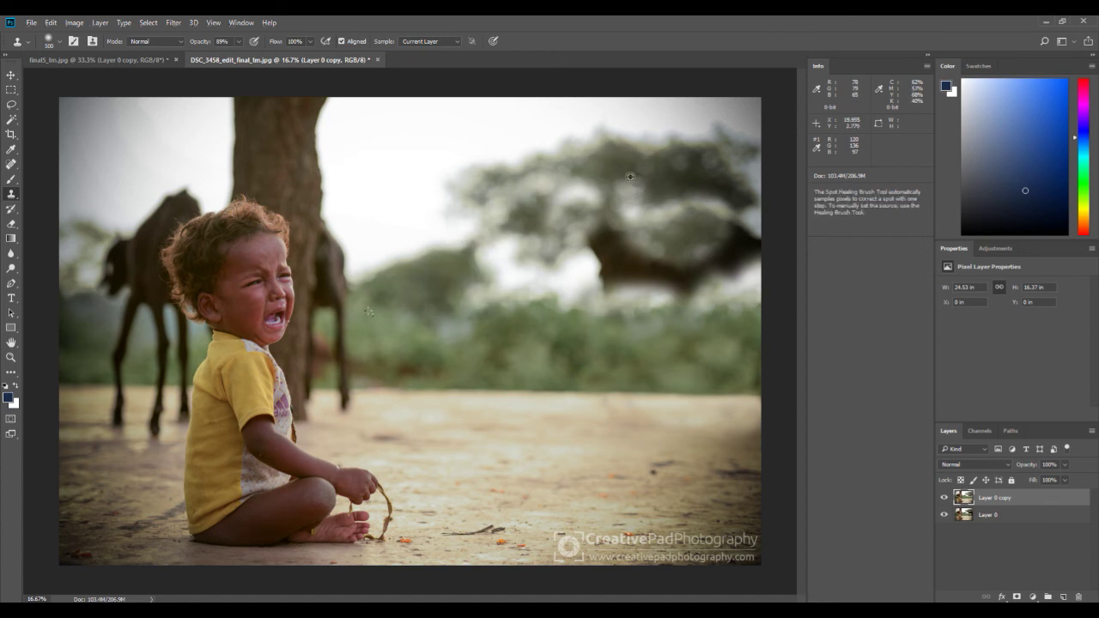
# Step: Clone foliage and background over the rest of the goat's body out to the photo's right edge
pyautogui.moveTo(600, 243); pyautogui.dragTo(633, 246)
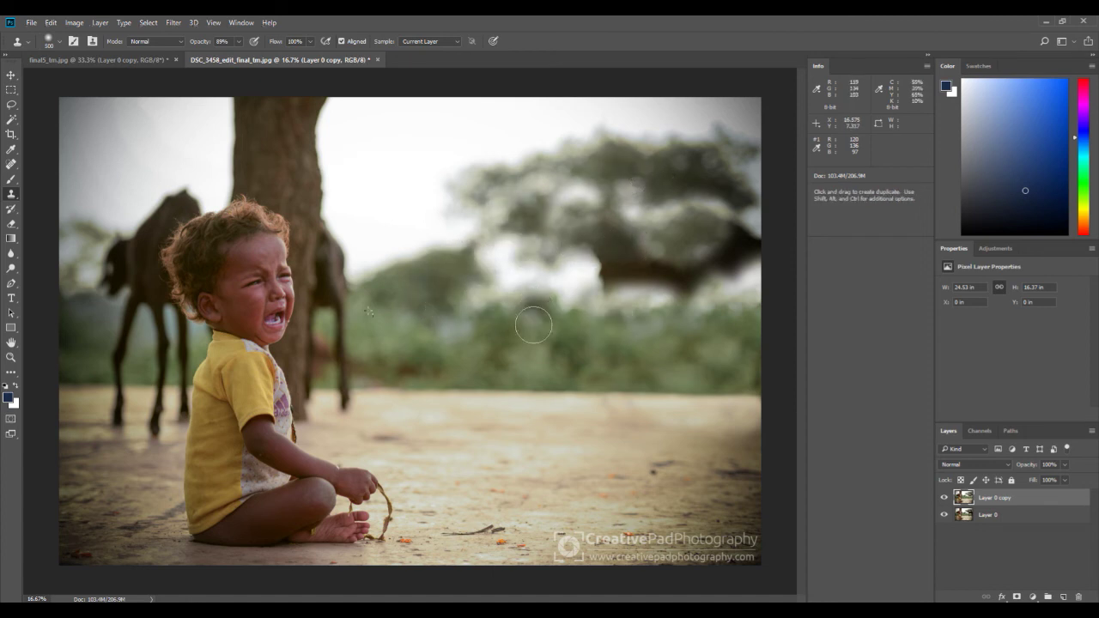
pyautogui.moveTo(593, 258)
pyautogui.mouseDown()
pyautogui.moveTo(626, 283)
pyautogui.moveTo(646, 251)
pyautogui.moveTo(683, 258)
pyautogui.moveTo(721, 283)
pyautogui.mouseUp()
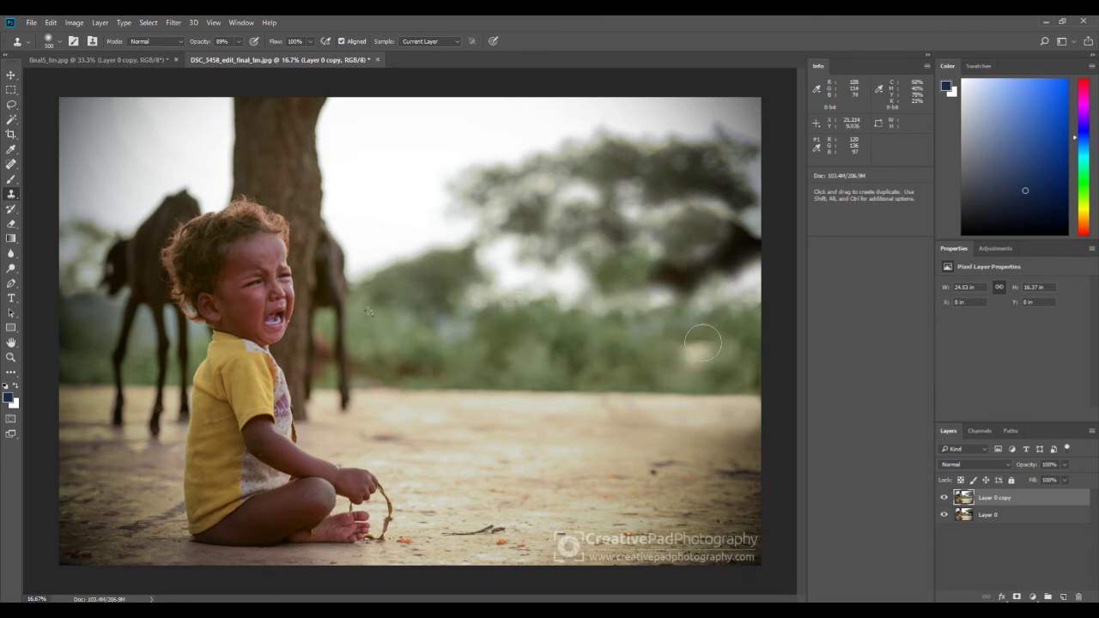
pyautogui.moveTo(657, 272)
pyautogui.mouseDown()
pyautogui.moveTo(680, 270)
pyautogui.moveTo(694, 309)
pyautogui.mouseUp()
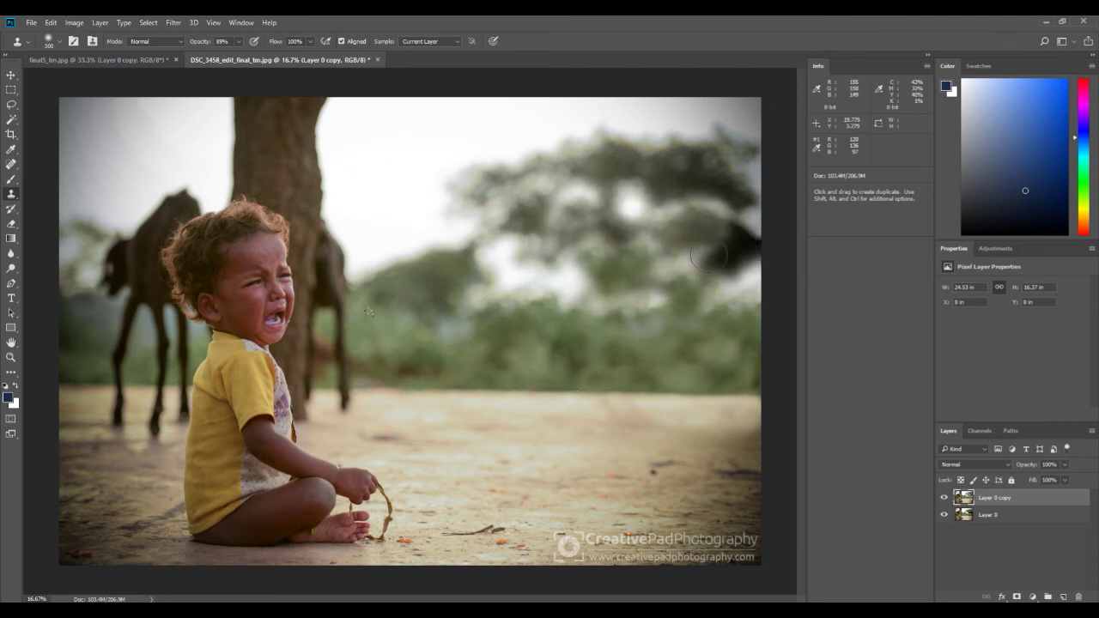
pyautogui.moveTo(716, 242)
pyautogui.mouseDown()
pyautogui.moveTo(736, 226)
pyautogui.moveTo(769, 254)
pyautogui.mouseUp()
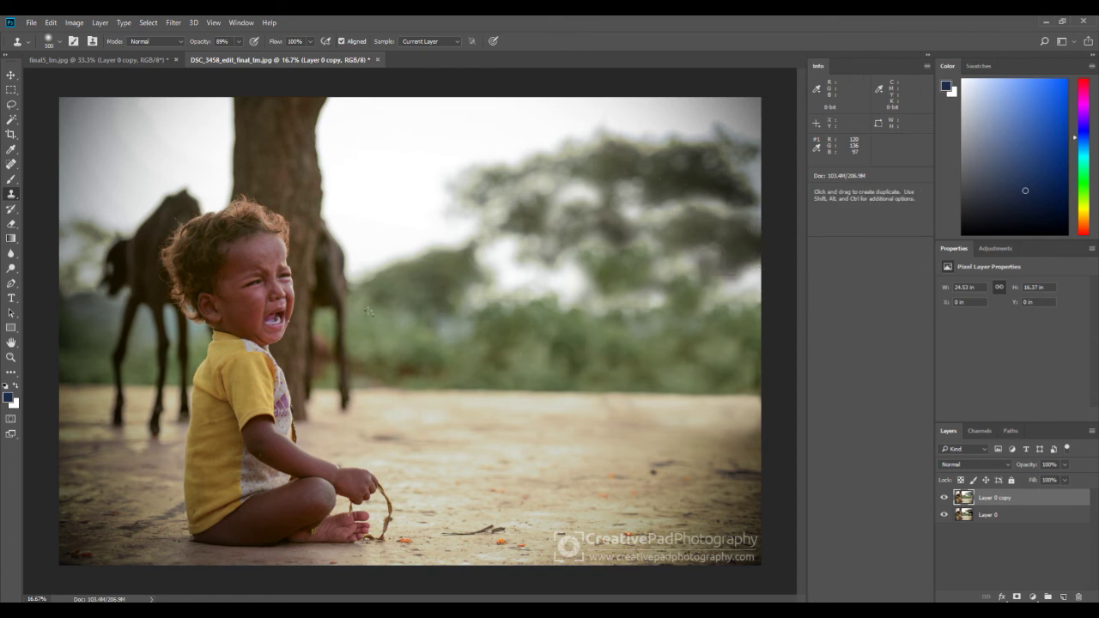
# Step: Compare the retouched layer with the original and clone over the bright gap in the tree foliage
pyautogui.click(945, 498)
pyautogui.click(945, 498)
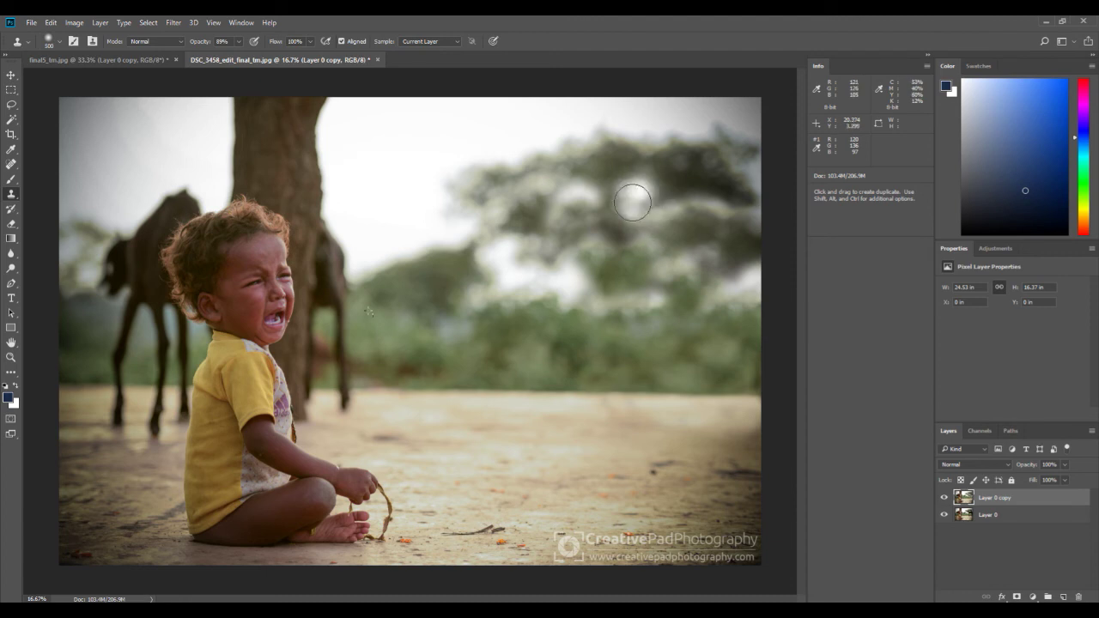
pyautogui.click(666, 203)
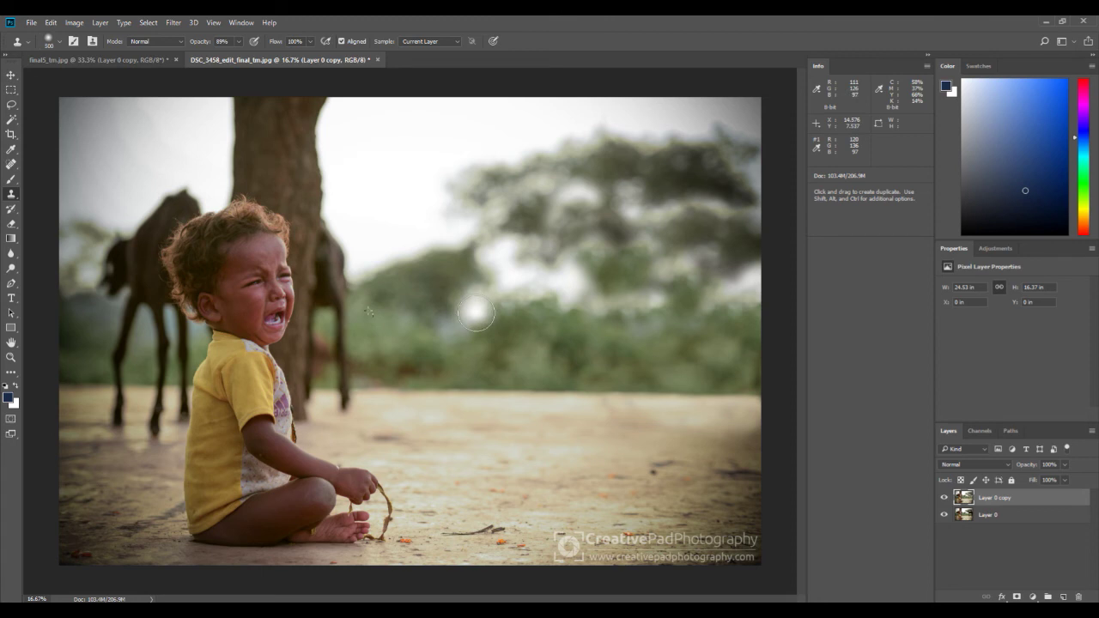
# Step: Set the clone brush size to 300 and clone ground, greenery and sky over the goat showing beside the tree trunk
pyautogui.press('[')
pyautogui.press('[')
pyautogui.press('[')
pyautogui.press('[')
pyautogui.press('[')
pyautogui.press('[')
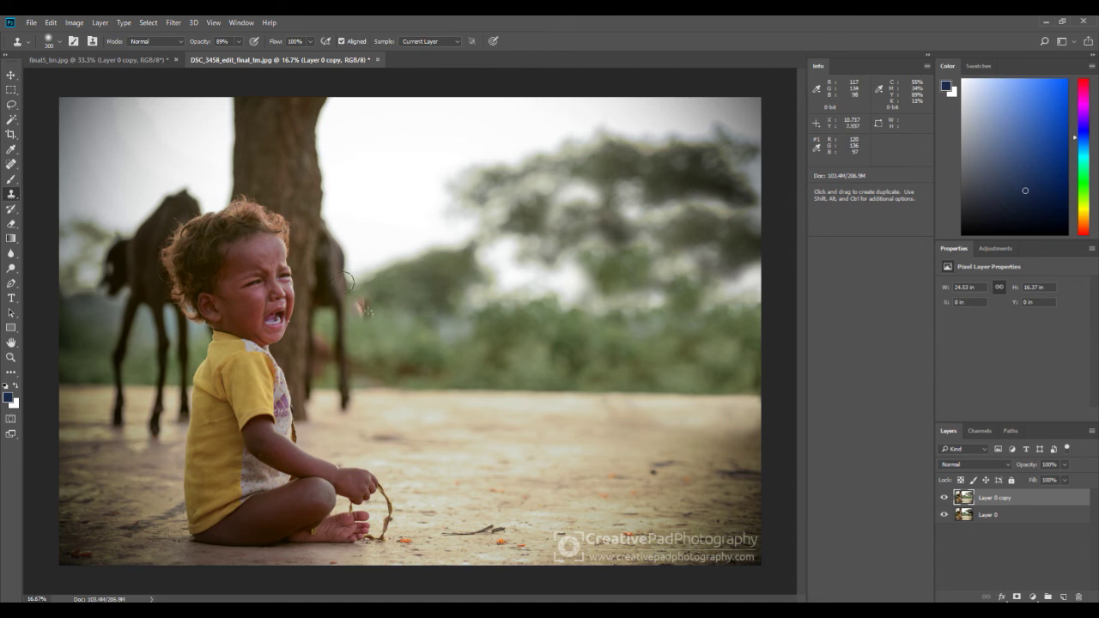
pyautogui.click(388, 399)
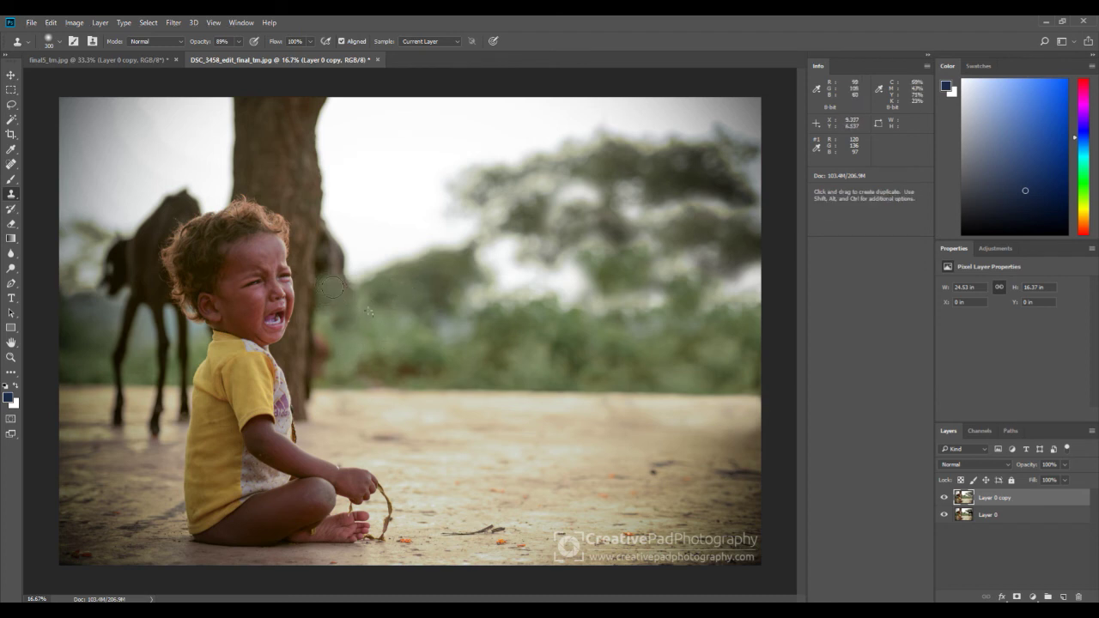
pyautogui.keyDown('alt'); pyautogui.click(396, 201); pyautogui.keyUp('alt')
pyautogui.moveTo(343, 274)
pyautogui.mouseDown()
pyautogui.moveTo(337, 215)
pyautogui.moveTo(329, 256)
pyautogui.moveTo(330, 267)
pyautogui.moveTo(355, 211)
pyautogui.mouseUp()
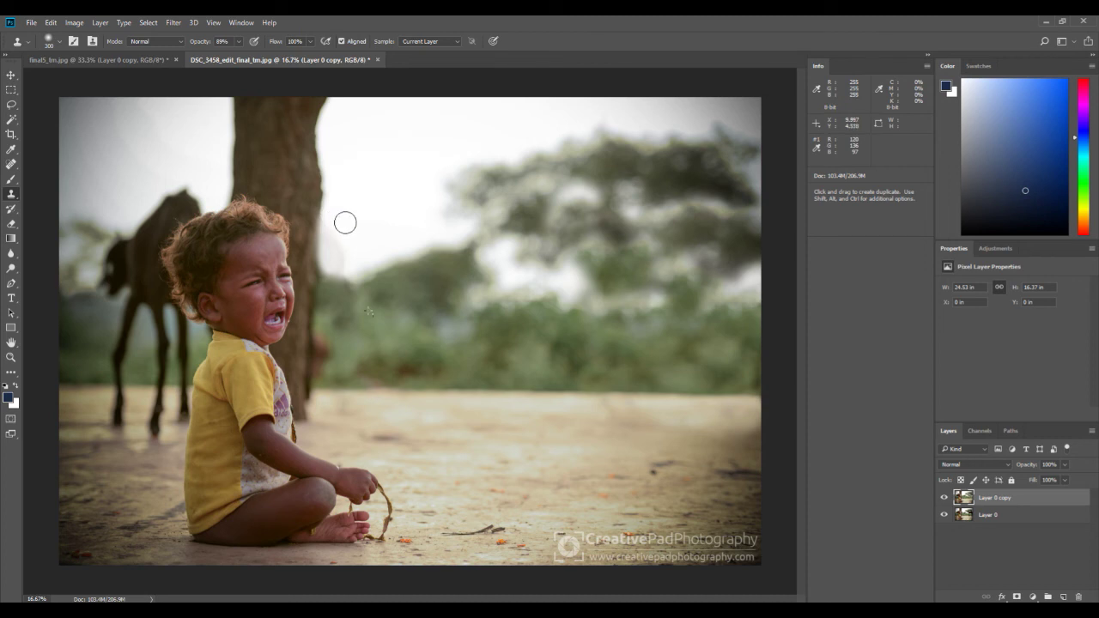
# Step: Undo the last stroke beside the tree trunk, set the clone brush hardness to 57%, and clone sky over the goat remnant there
pyautogui.hotkey('ctrl', 'z')
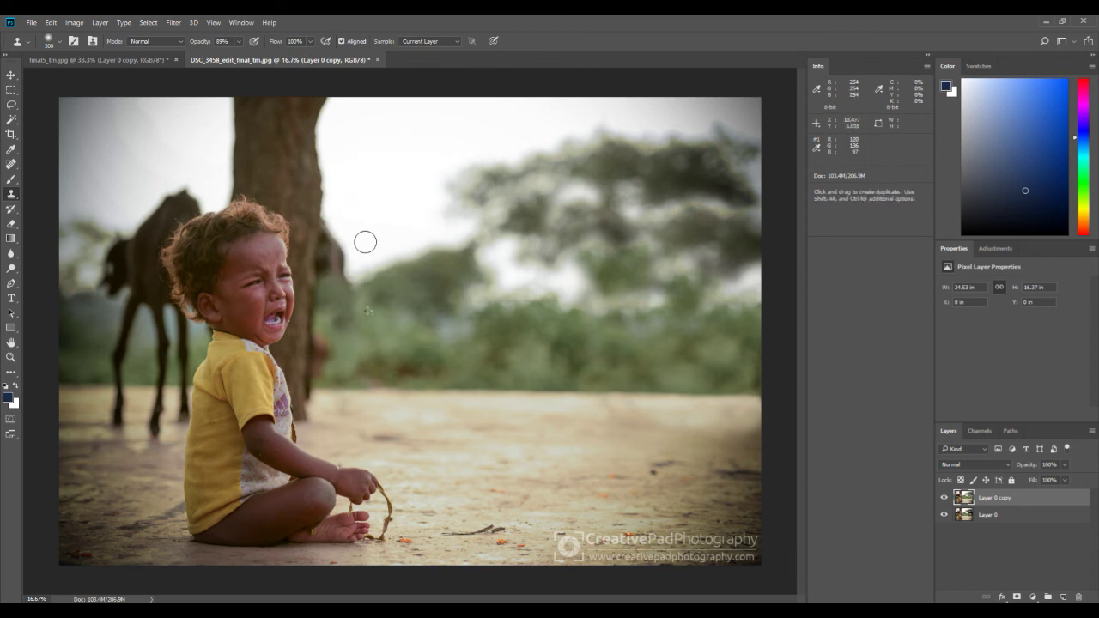
pyautogui.click(60, 43)
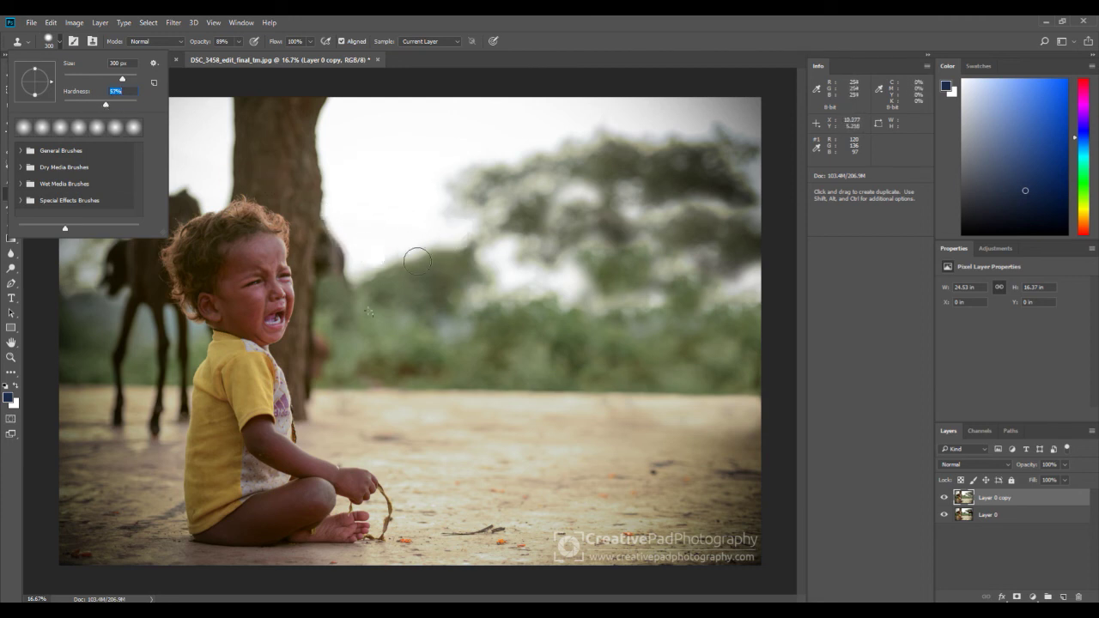
pyautogui.keyDown('alt'); pyautogui.click(377, 206); pyautogui.keyUp('alt')
pyautogui.moveTo(332, 268); pyautogui.dragTo(335, 206)
pyautogui.hotkey('ctrl', 'z')
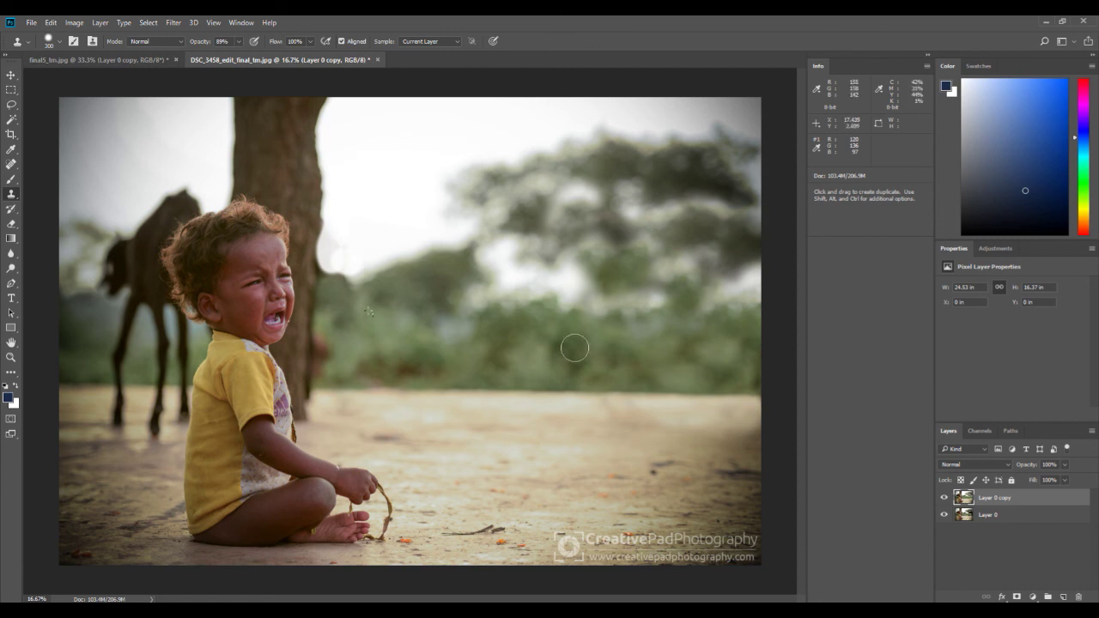
# Step: Lower the clone brush hardness to near zero and compare the retouched layer with the original
pyautogui.click(55, 42)
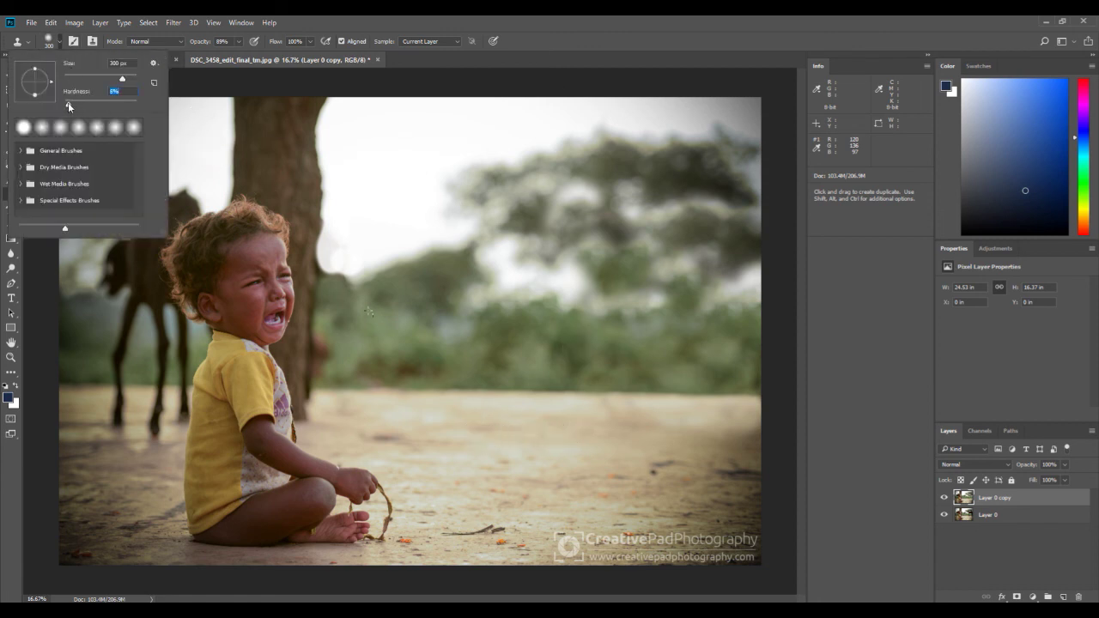
pyautogui.press('Return')
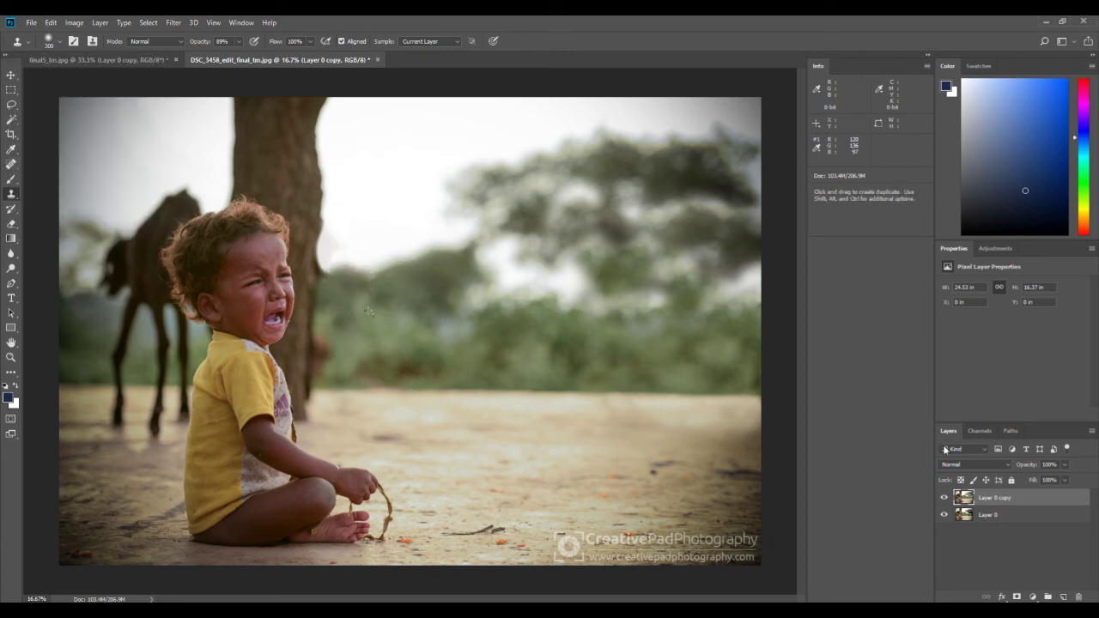
pyautogui.click(945, 499)
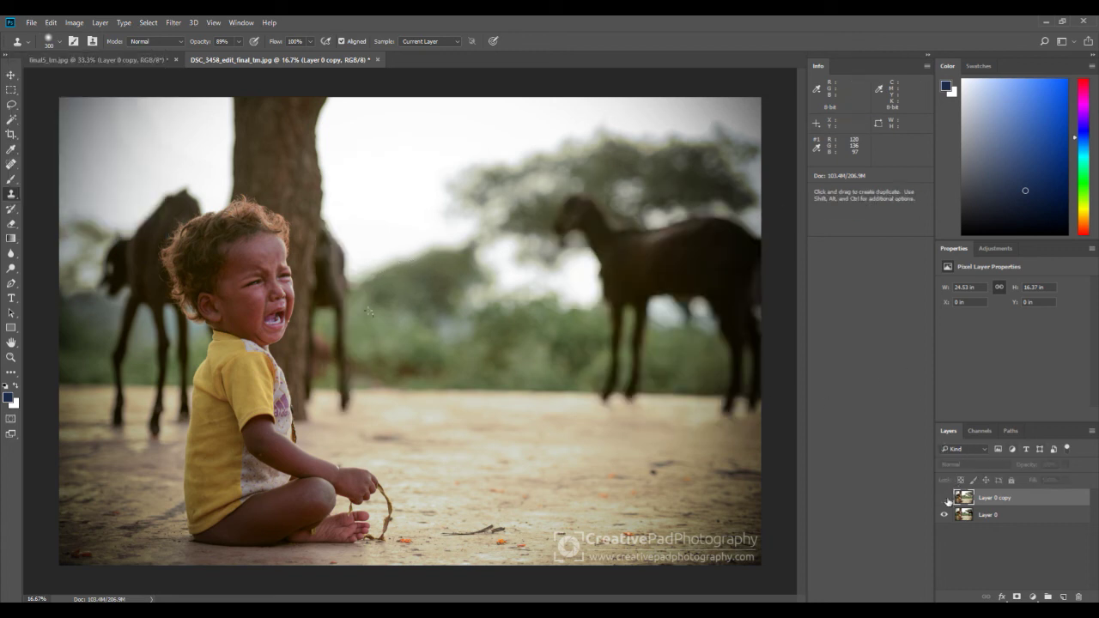
pyautogui.click(946, 498)
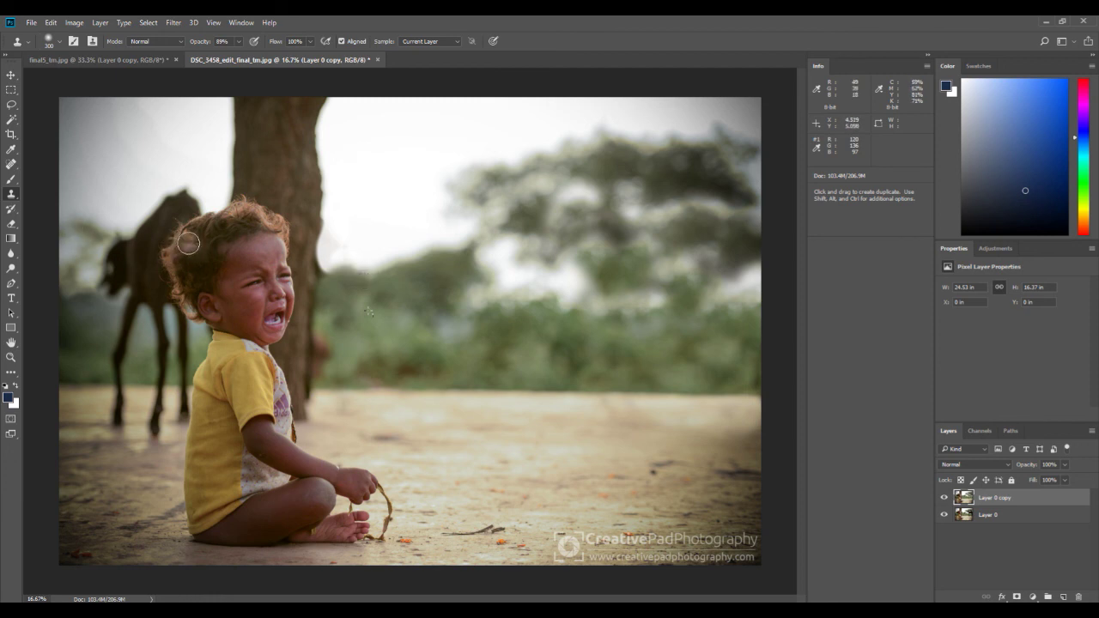
# Step: Try cloning sky over the goat behind the child's head and along the hair edge, undoing each stroke
pyautogui.moveTo(196, 241)
pyautogui.mouseDown()
pyautogui.moveTo(169, 268)
pyautogui.moveTo(175, 293)
pyautogui.moveTo(196, 271)
pyautogui.mouseUp()
pyautogui.hotkey('ctrl', 'z')
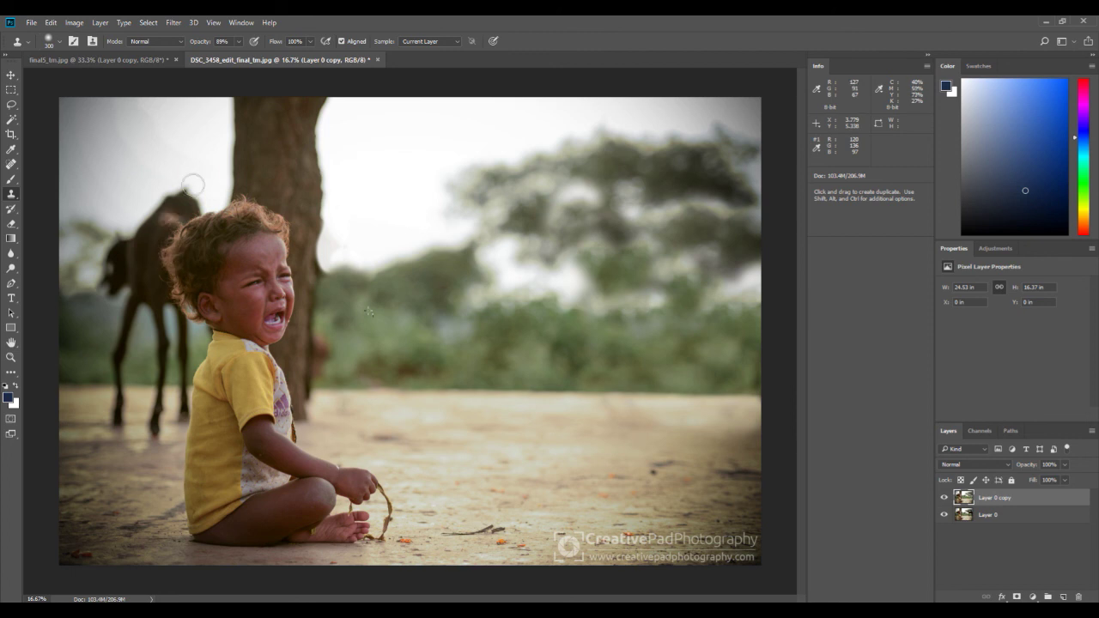
pyautogui.keyDown('alt'); pyautogui.click(103, 121); pyautogui.keyUp('alt')
pyautogui.moveTo(140, 259); pyautogui.dragTo(185, 214)
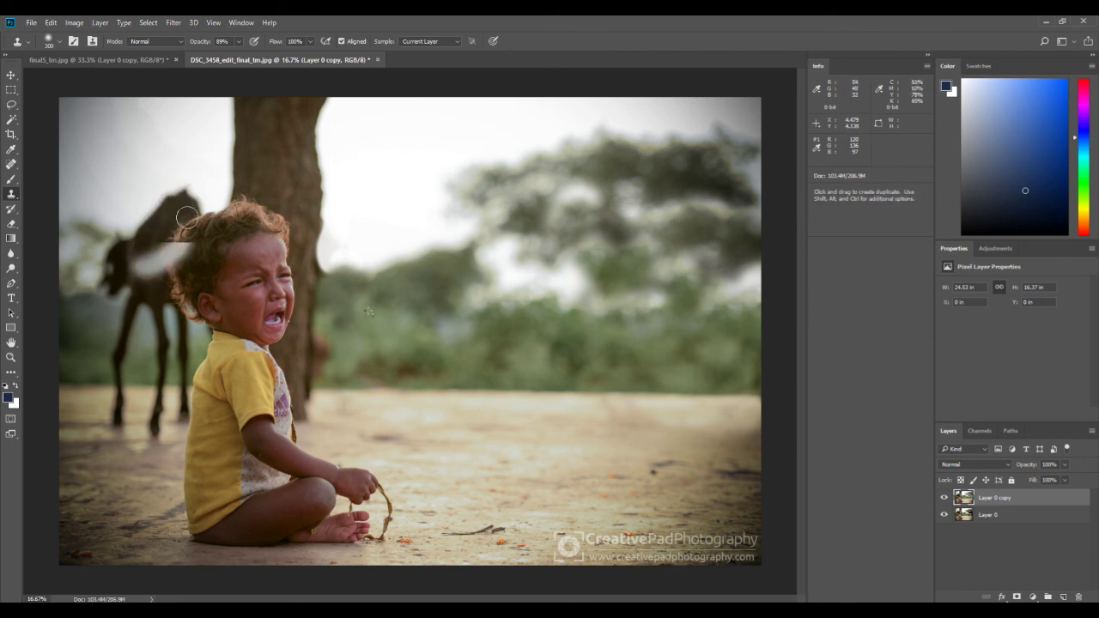
pyautogui.hotkey('ctrl', 'z')
pyautogui.moveTo(155, 256); pyautogui.dragTo(194, 188)
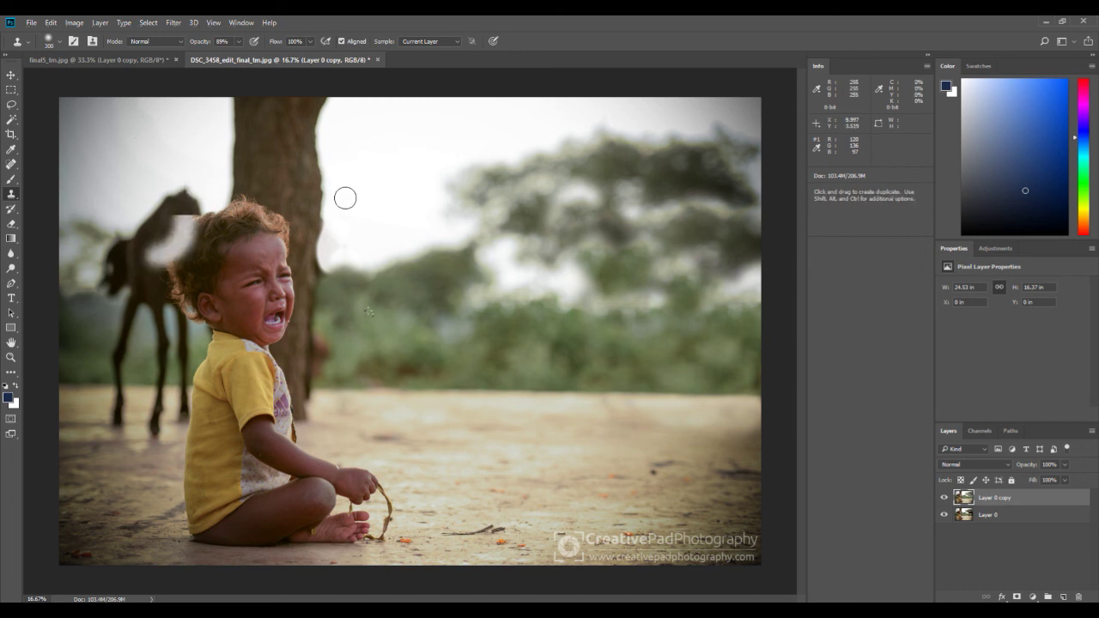
pyautogui.hotkey('ctrl', 'z')
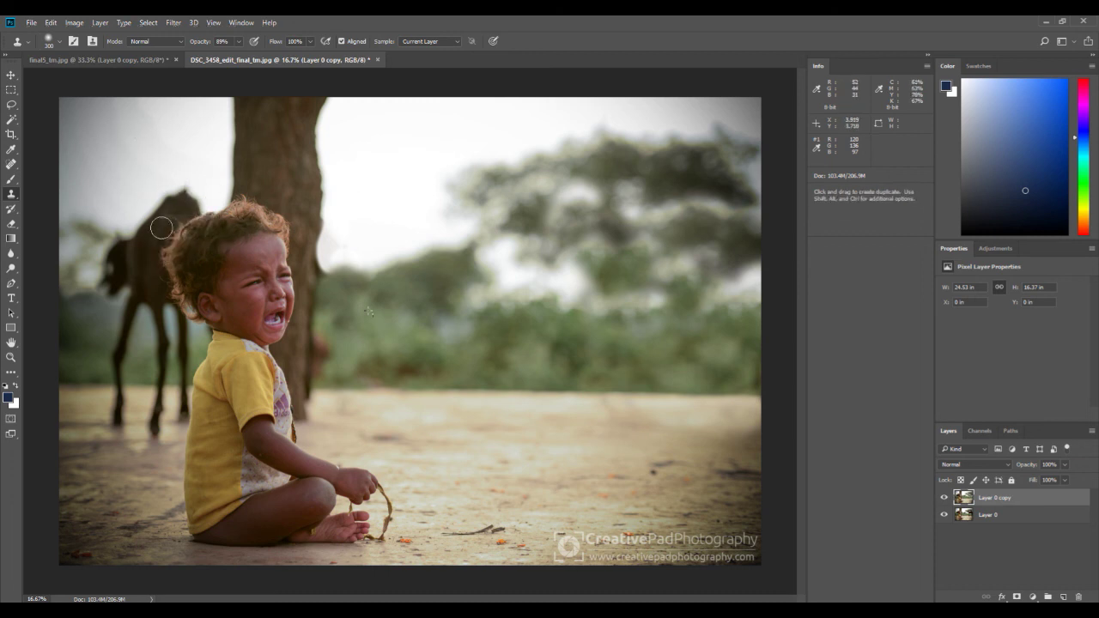
pyautogui.moveTo(170, 232)
pyautogui.mouseDown()
pyautogui.moveTo(189, 226)
pyautogui.moveTo(175, 223)
pyautogui.mouseUp()
pyautogui.hotkey('ctrl', 'z')
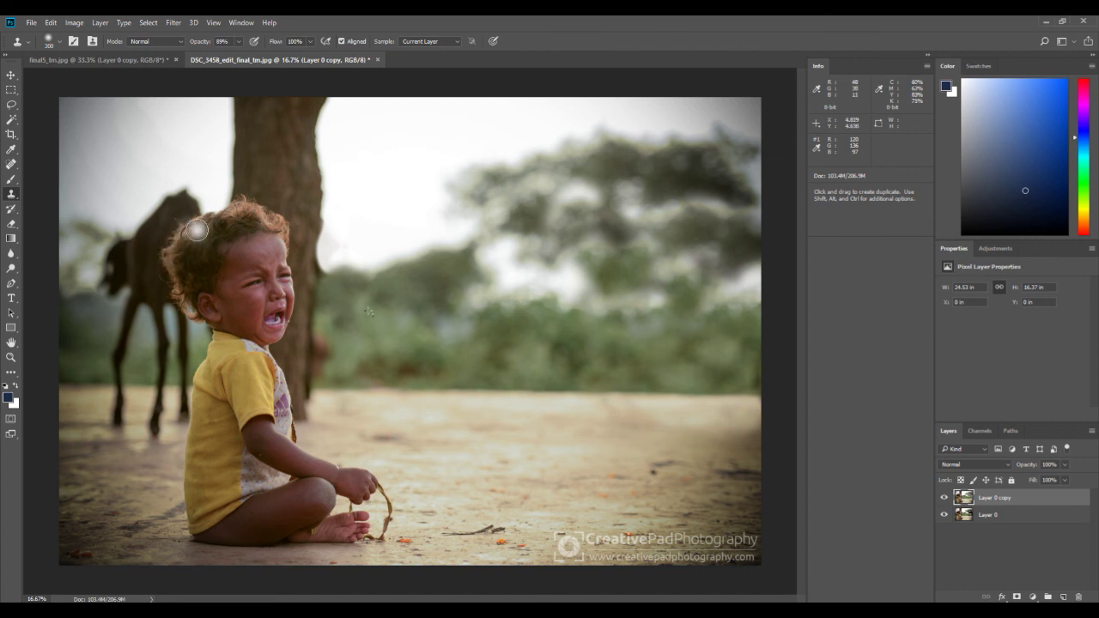
pyautogui.click(148, 23)
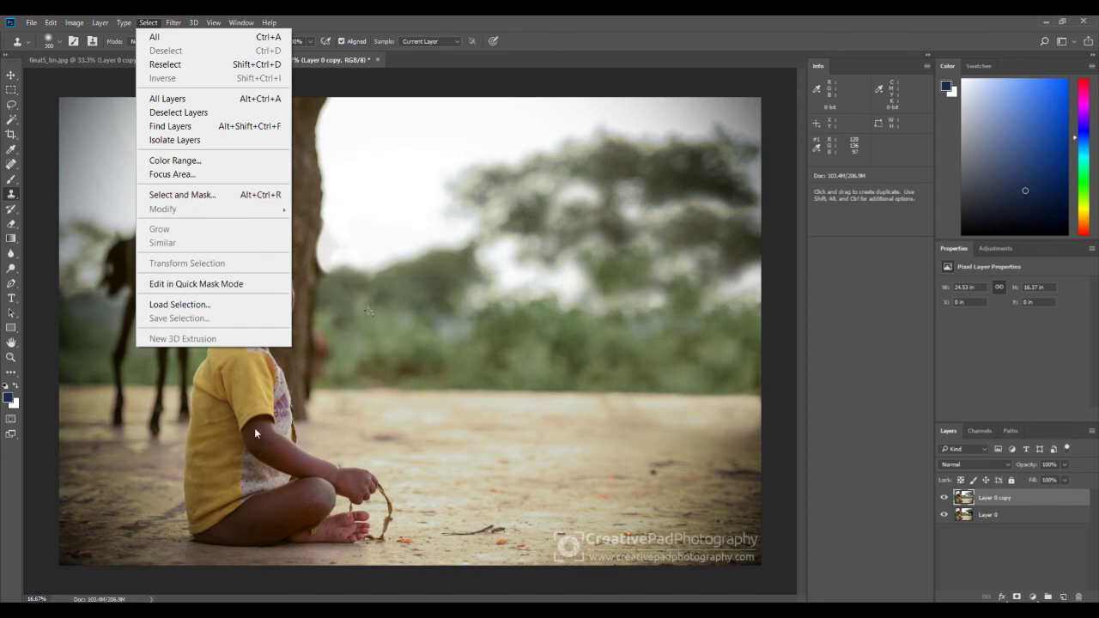
pyautogui.click(380, 19)
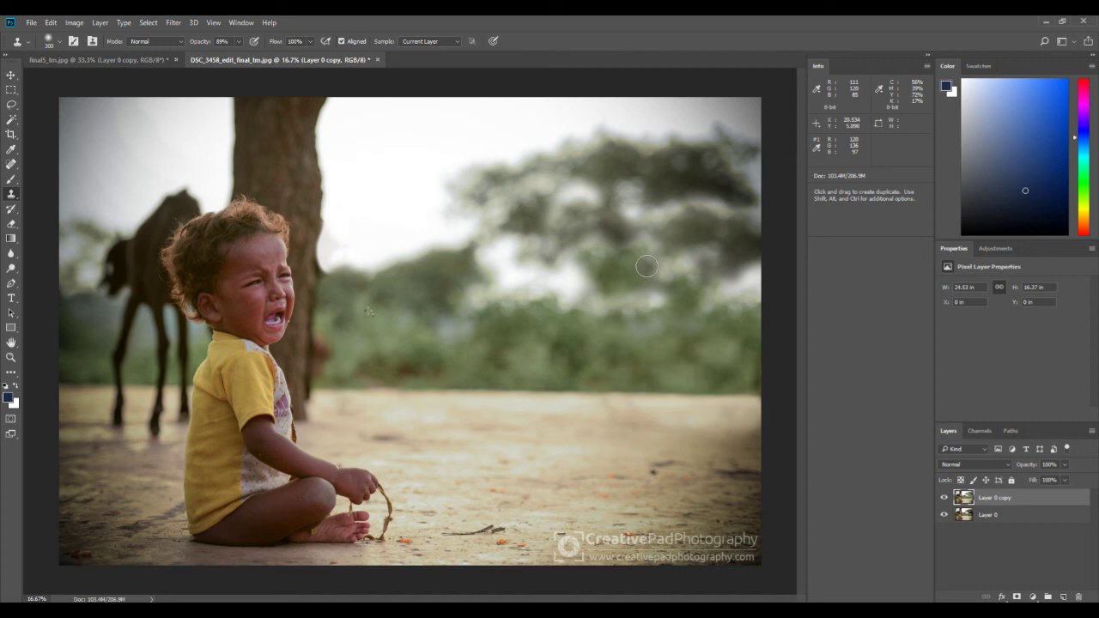
# Step: Try cloning from the outer edge of the tree foliage onto the middle of the tree, and undo the stroke
pyautogui.keyDown('alt'); pyautogui.click(479, 236); pyautogui.keyUp('alt')
pyautogui.moveTo(589, 227); pyautogui.dragTo(595, 232)
pyautogui.hotkey('ctrl', 'z')
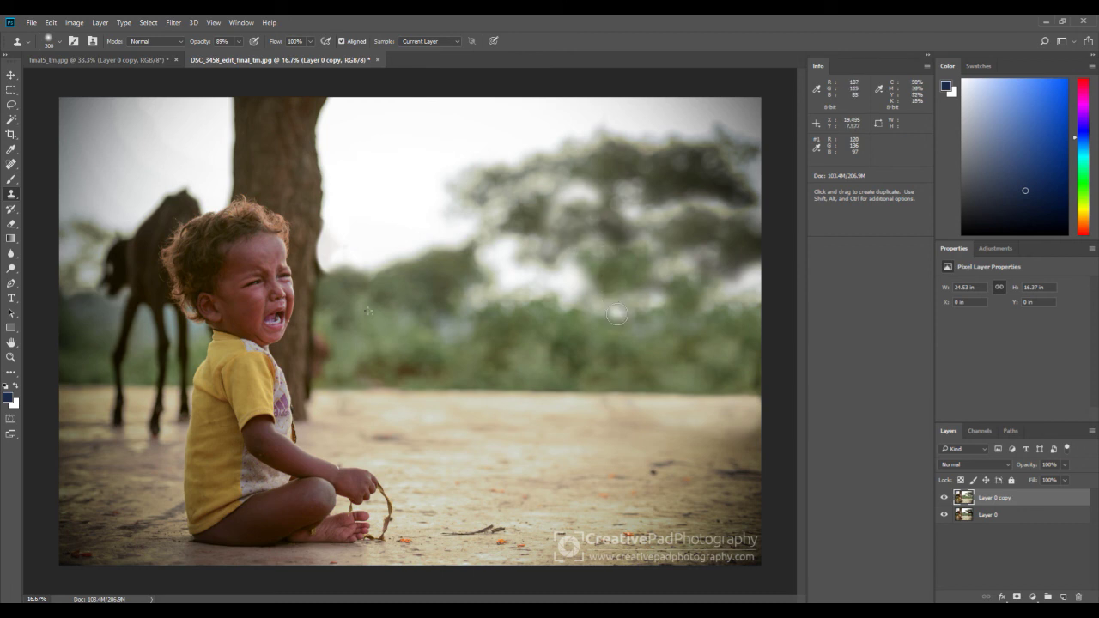